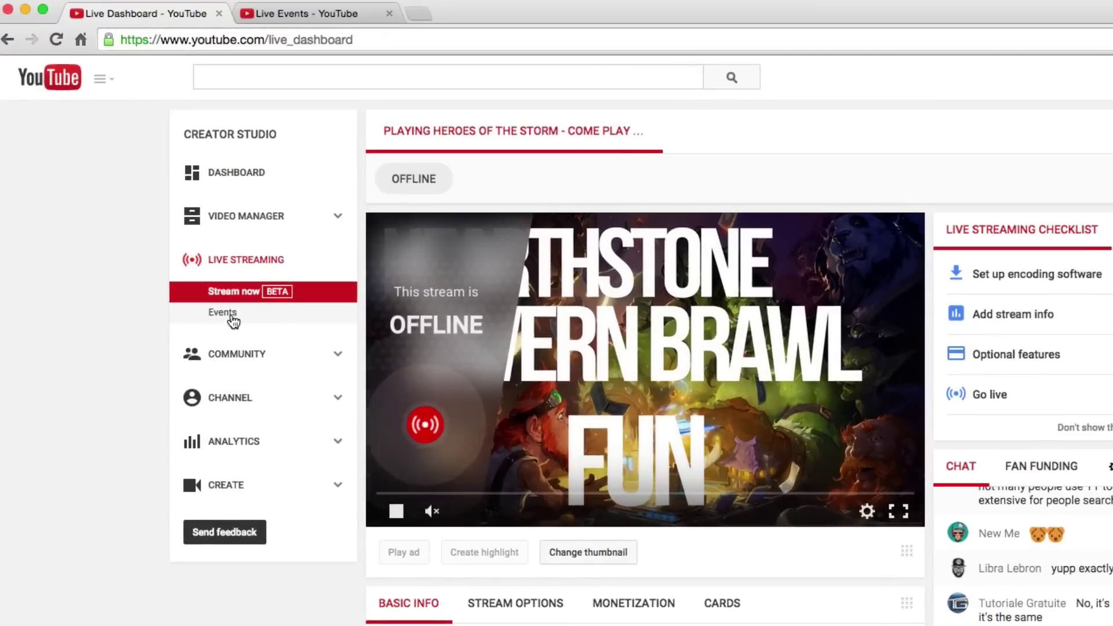
Step: Open the live streaming Events page and start scheduling a new event
click(165, 236)
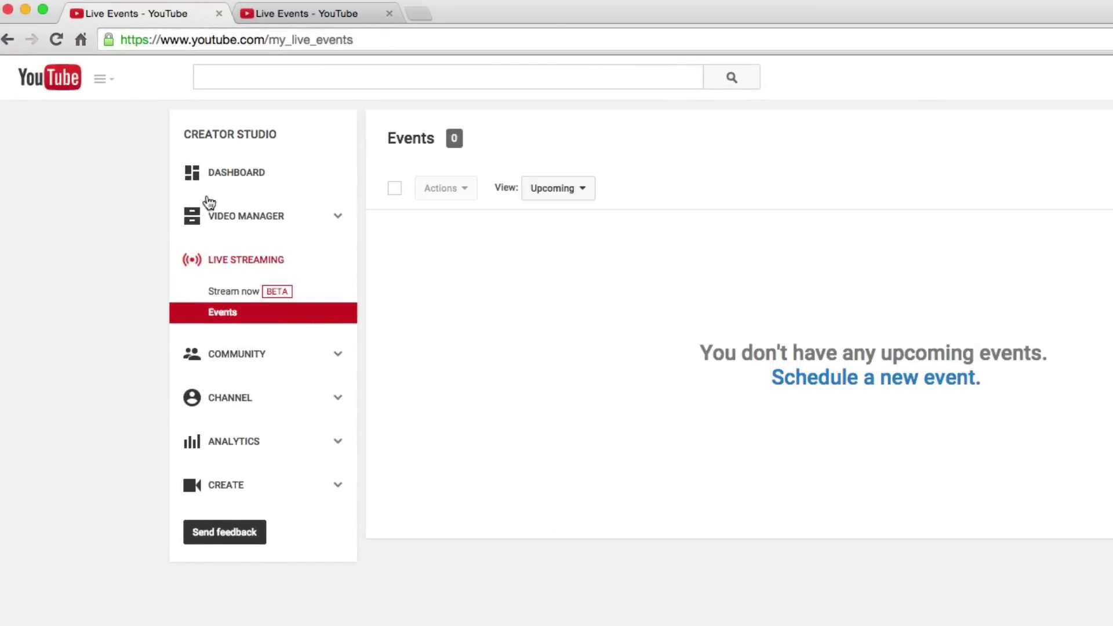
click(7, 39)
click(293, 23)
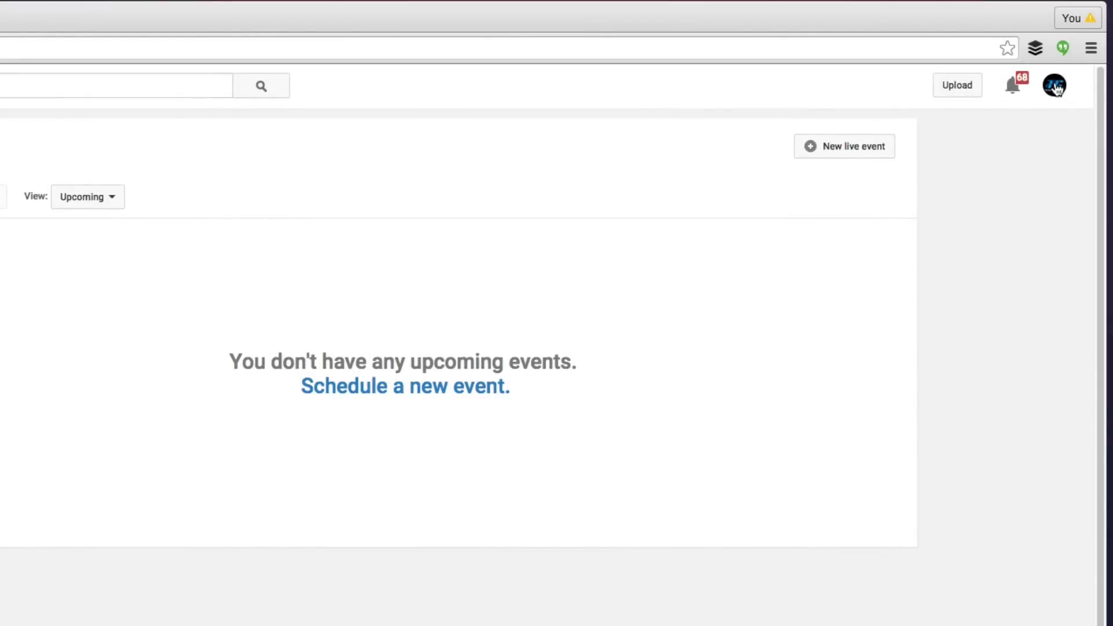
click(1055, 86)
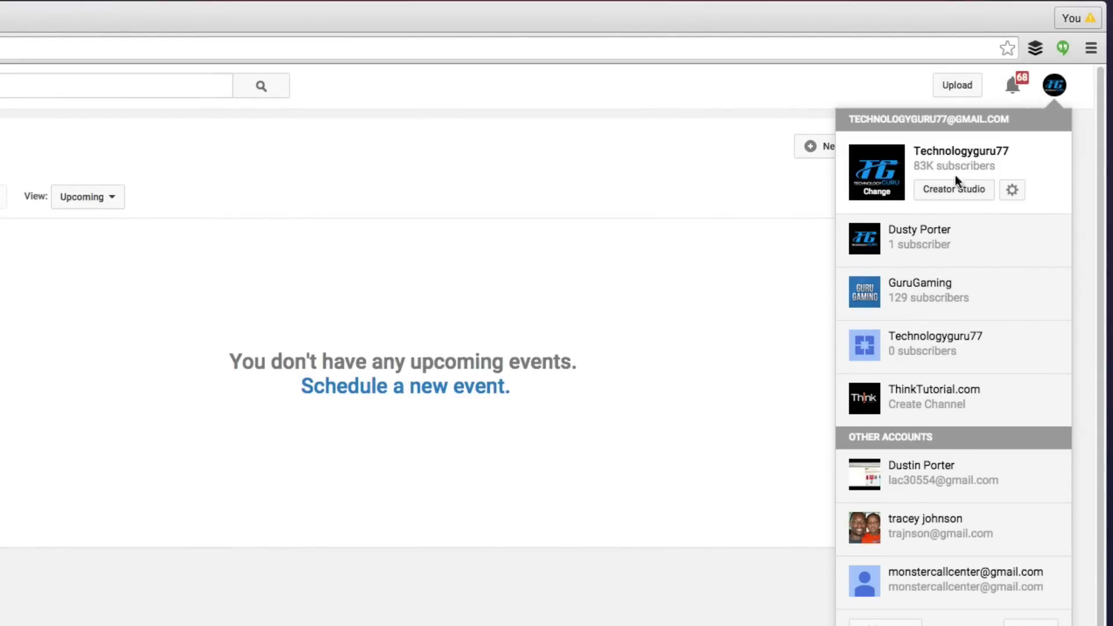
click(37, 348)
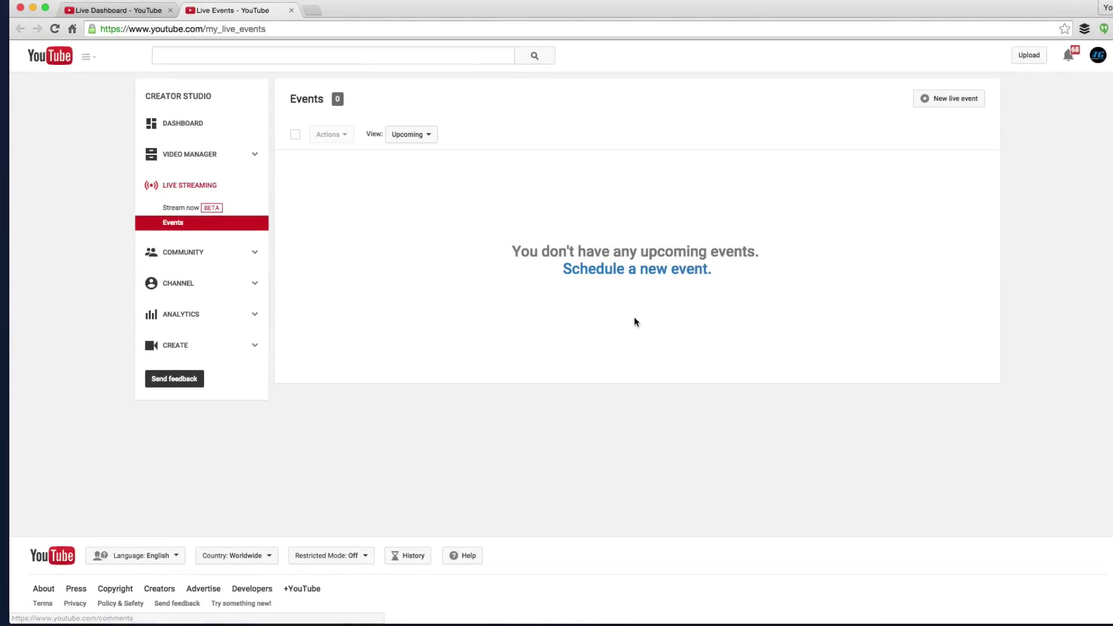
click(591, 270)
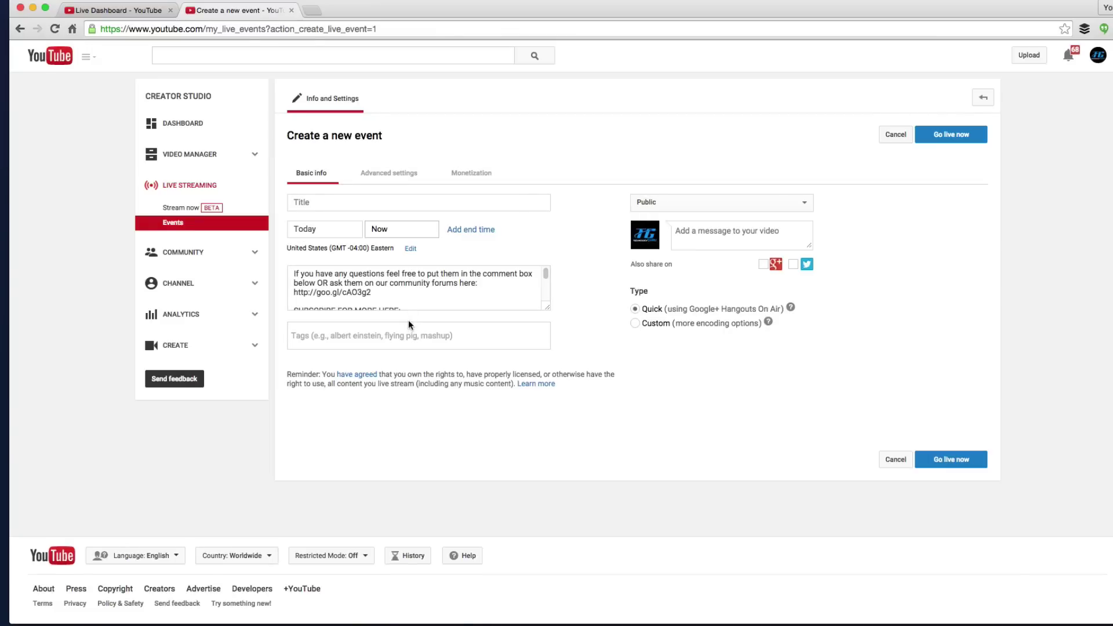
Step: Check the event's date and start time choices and title the event "Title Of The Stream"
click(402, 230)
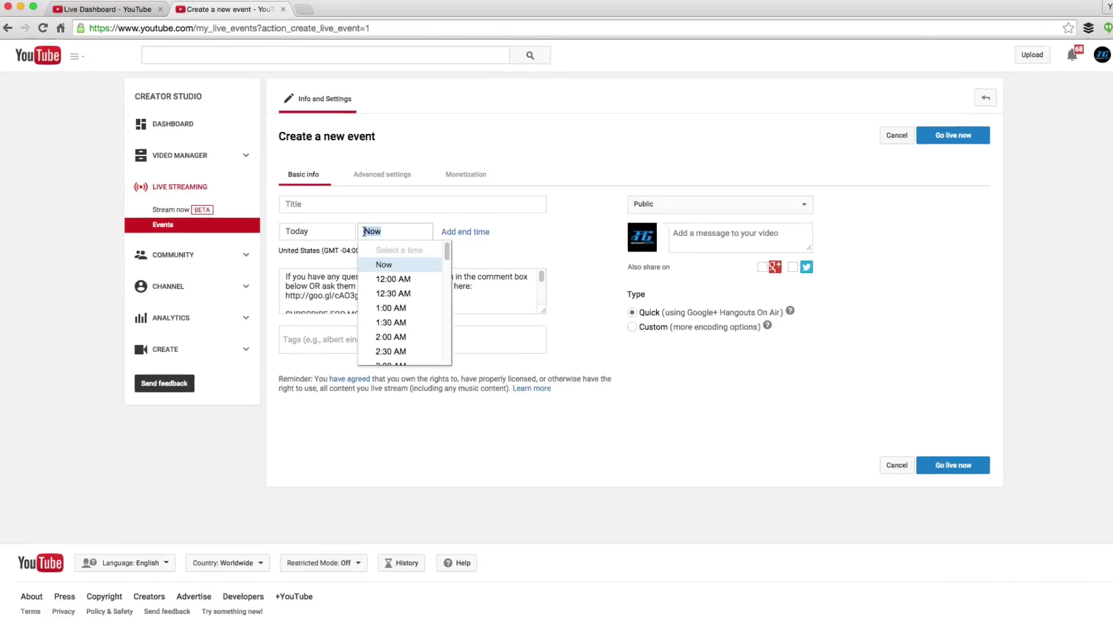
click(324, 232)
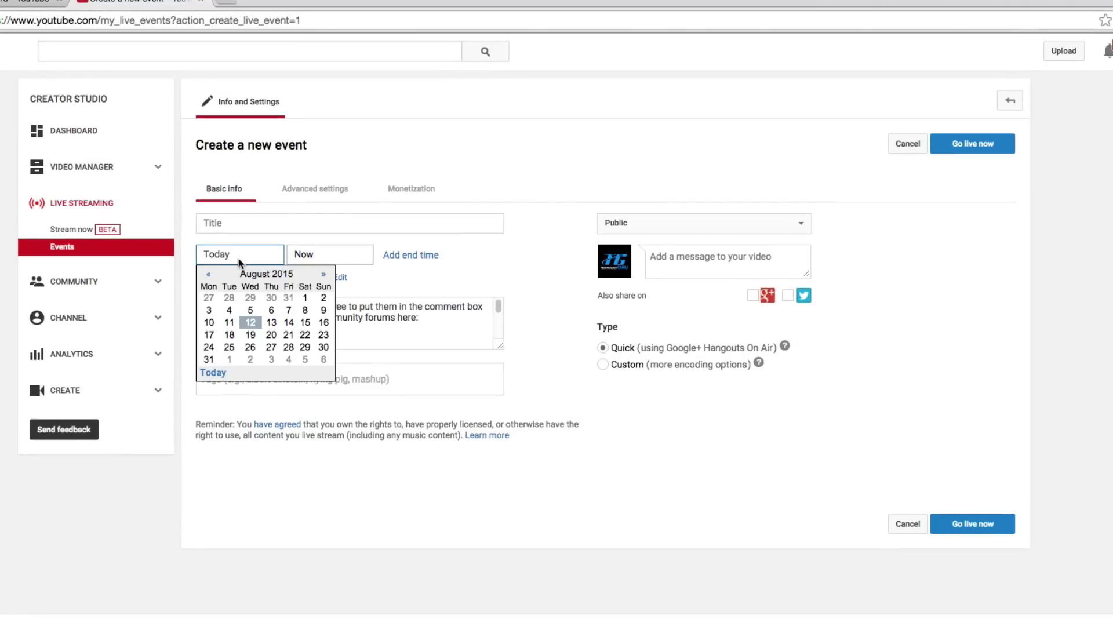
click(336, 255)
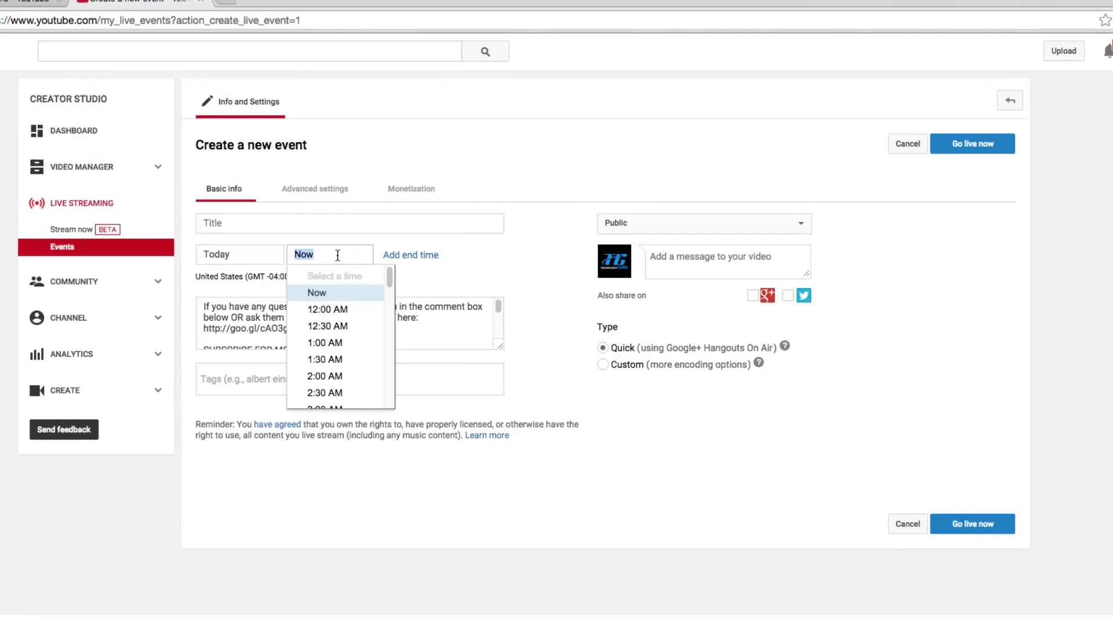
click(221, 225)
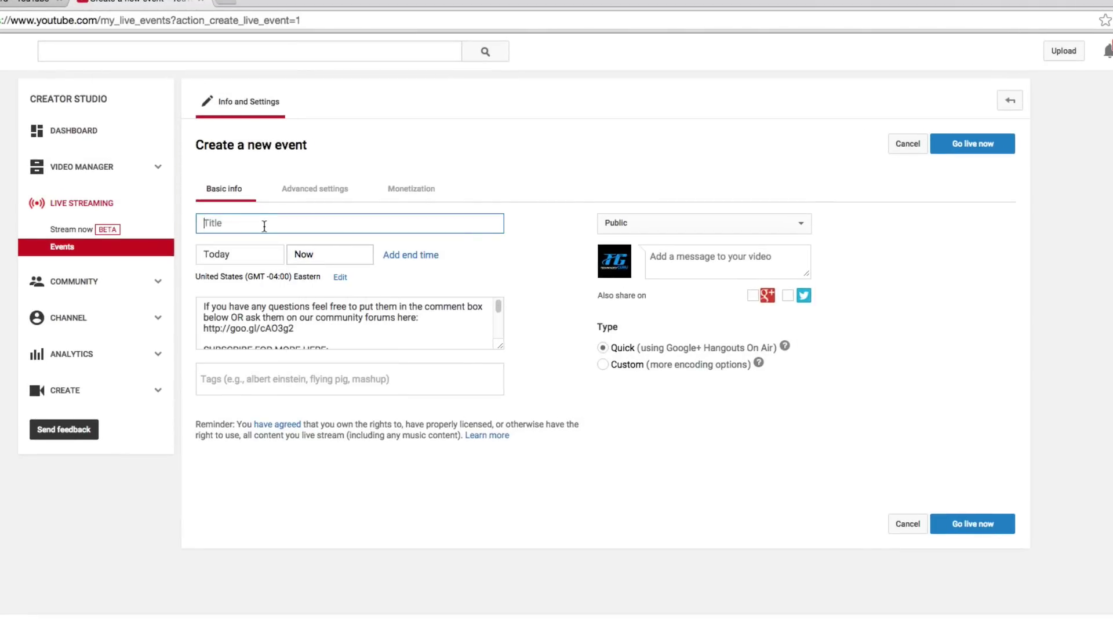
text(Title Of Th)
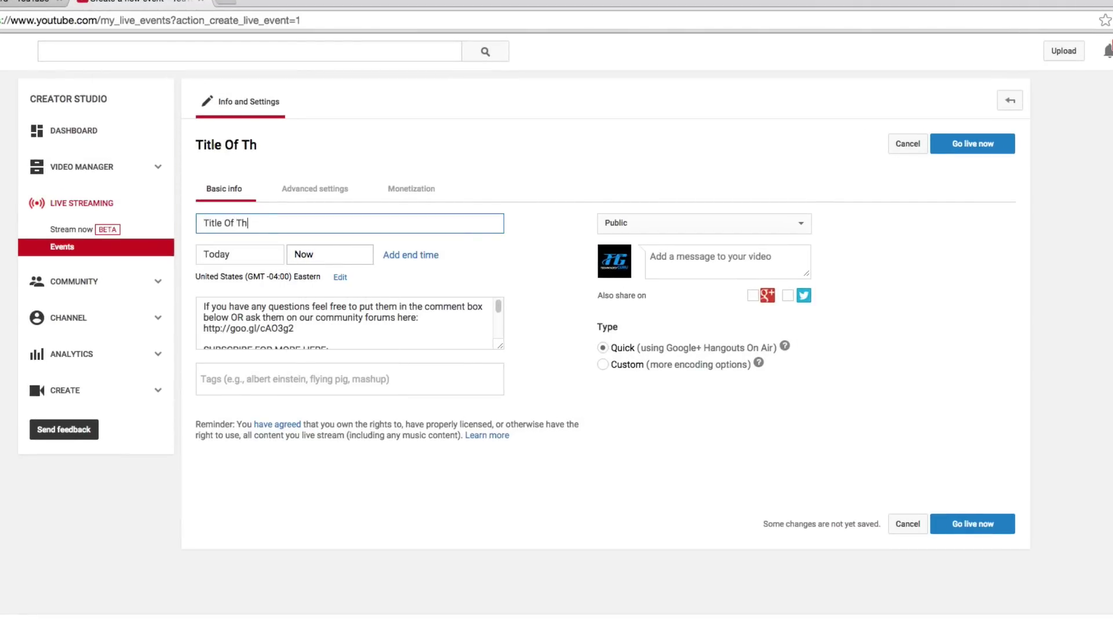
text(e Str)
key(BackSpace)
text(tream)
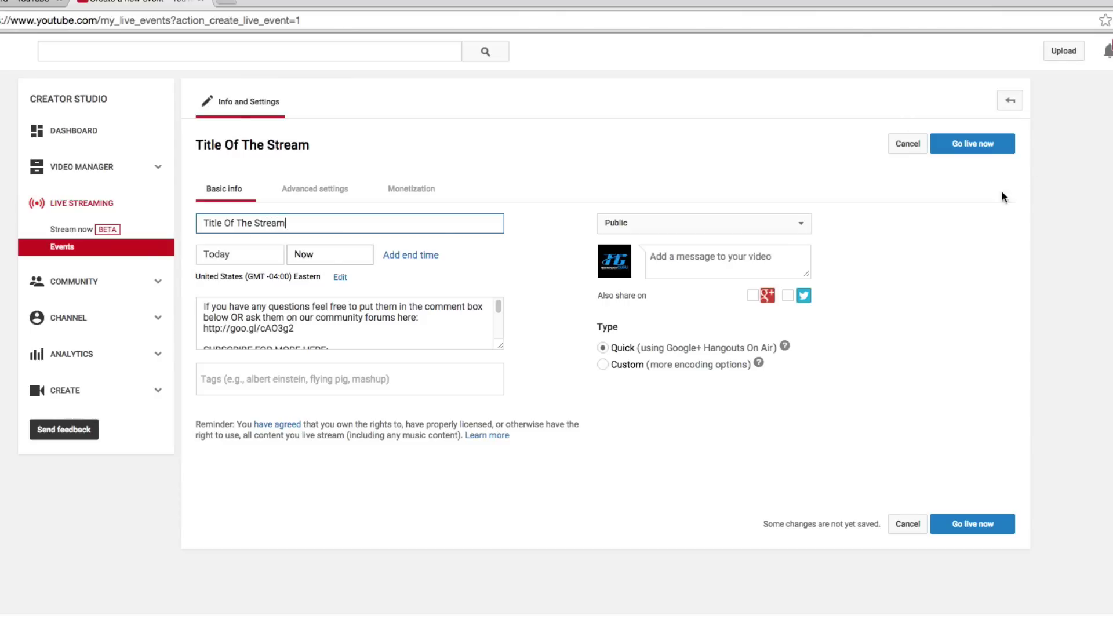
Step: Set the event's start time to 2:00 AM today
click(302, 254)
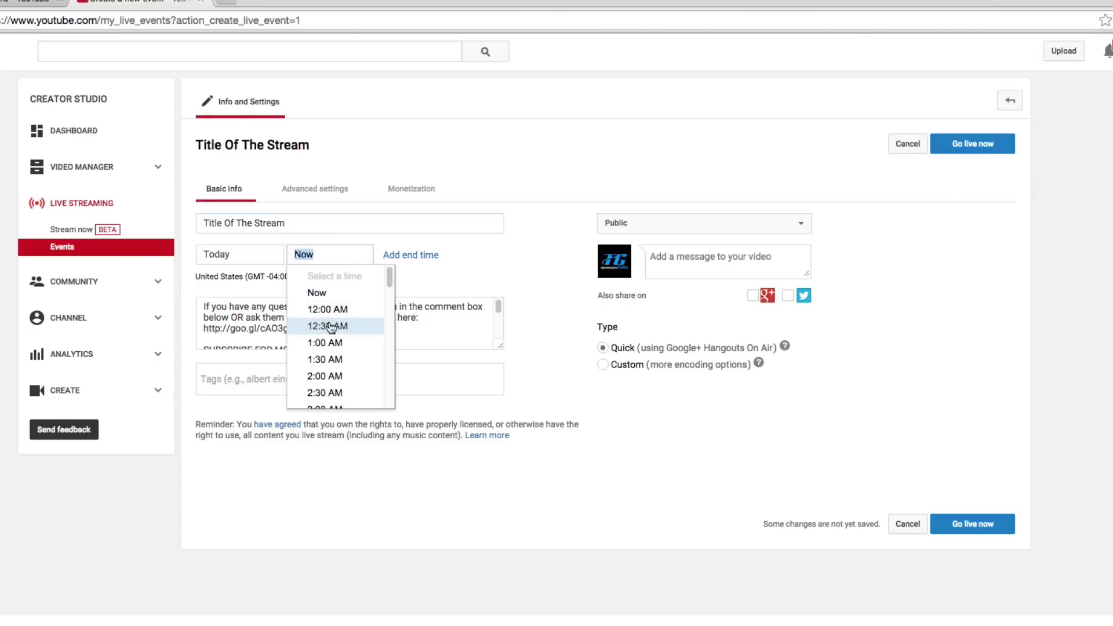
click(333, 378)
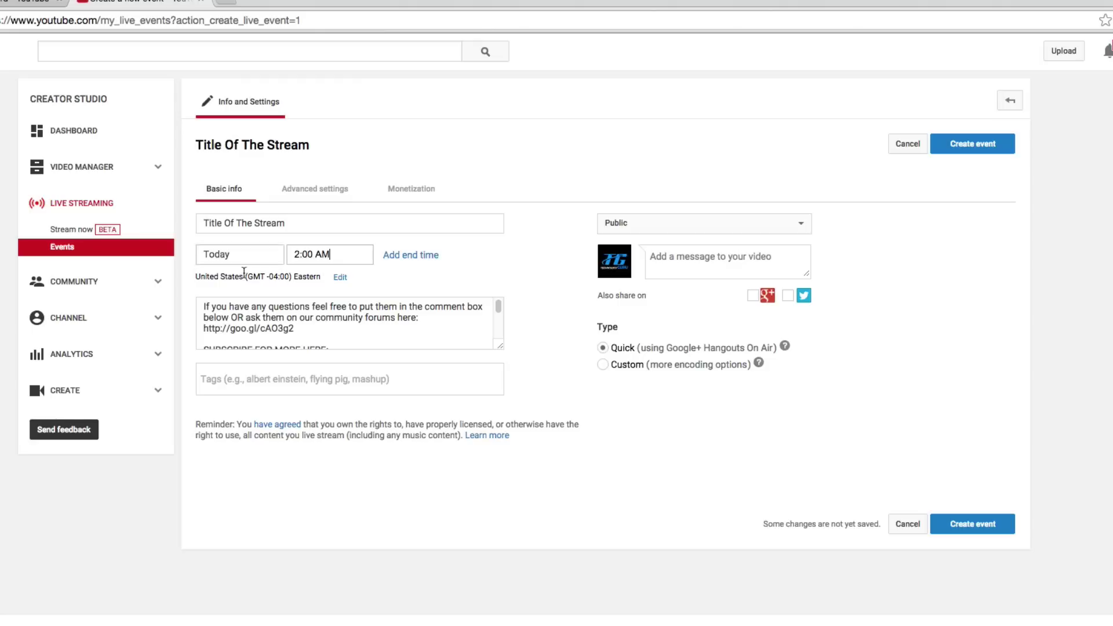
click(268, 380)
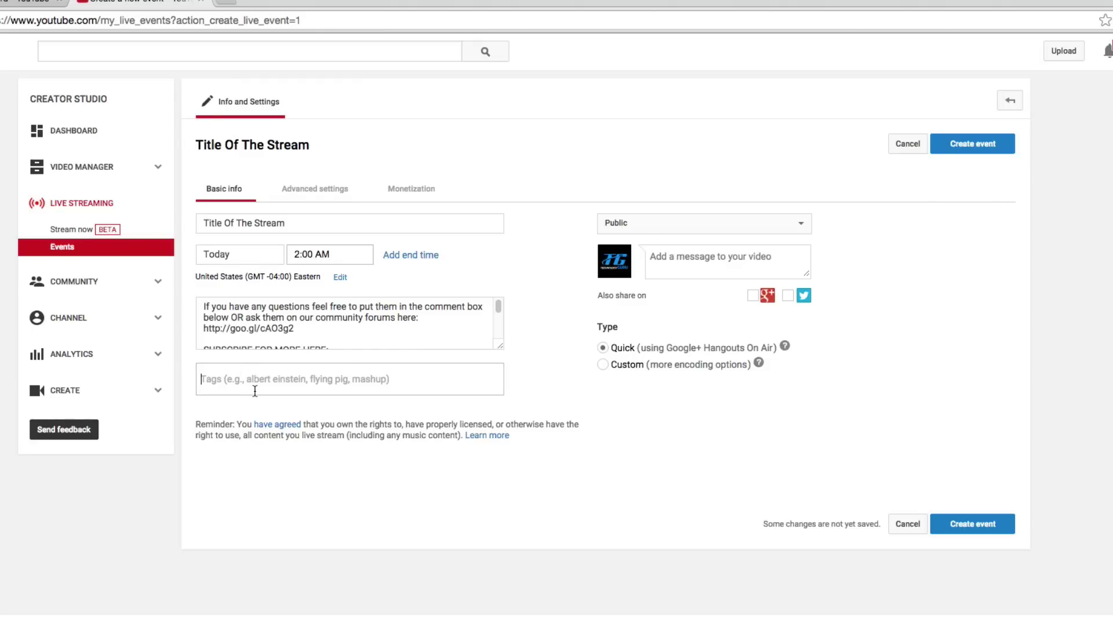
drag(317, 223, 184, 226)
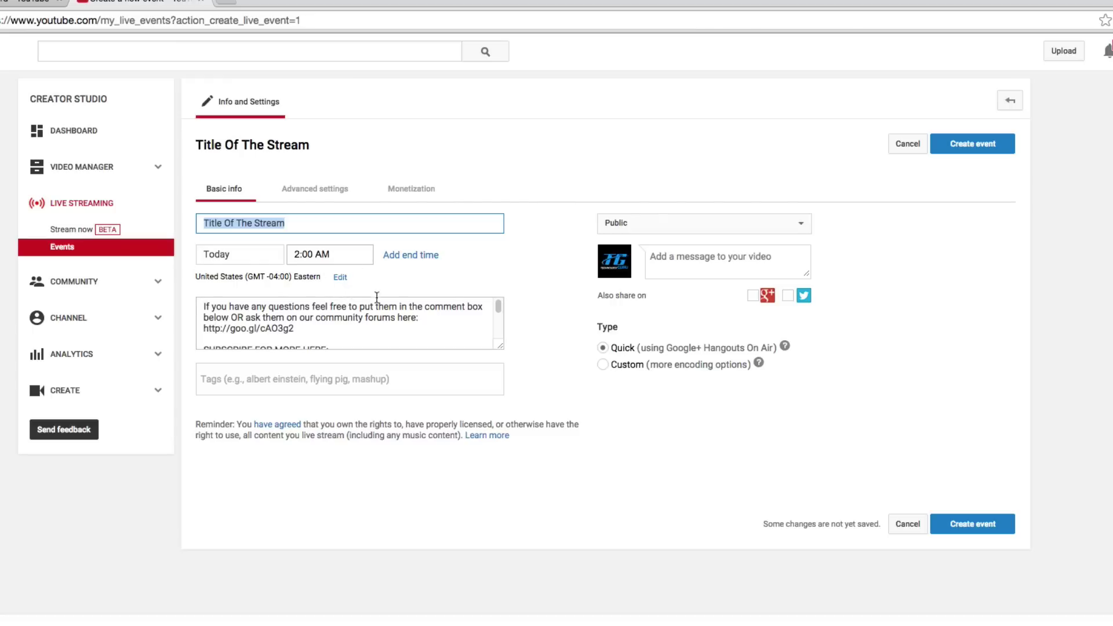
Step: Look over the privacy choices available for the event without changing the Public setting
click(620, 223)
click(619, 223)
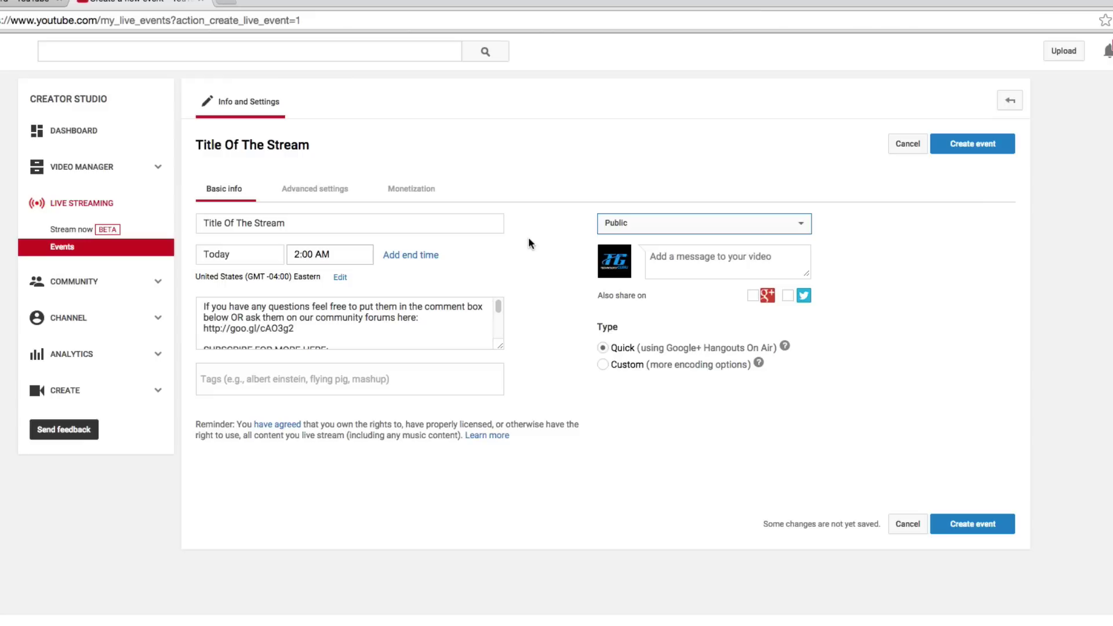
click(627, 223)
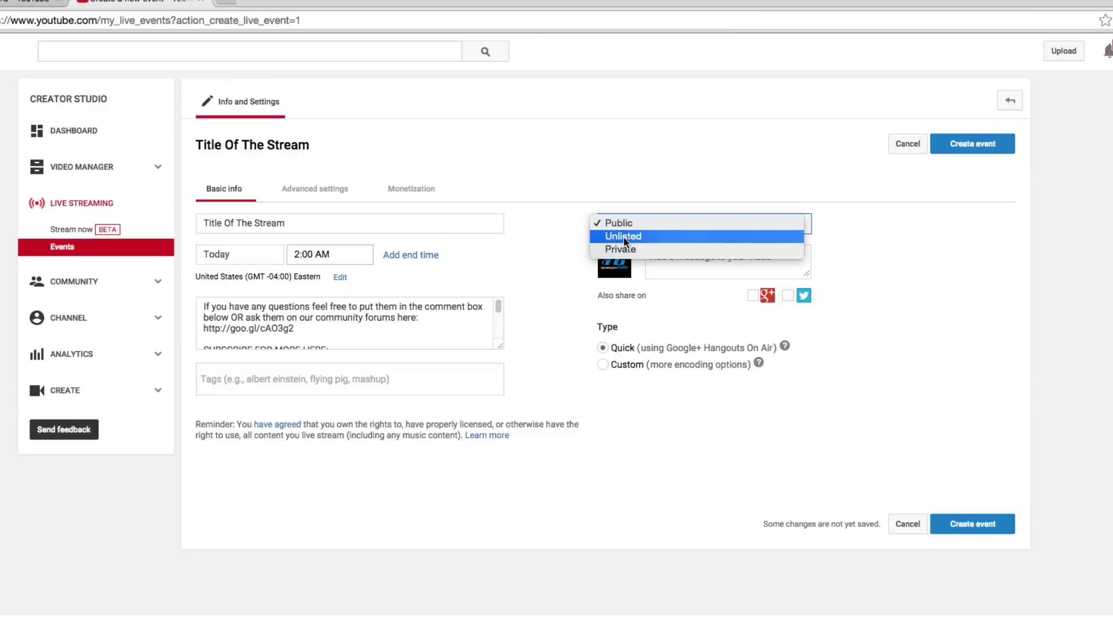
click(535, 219)
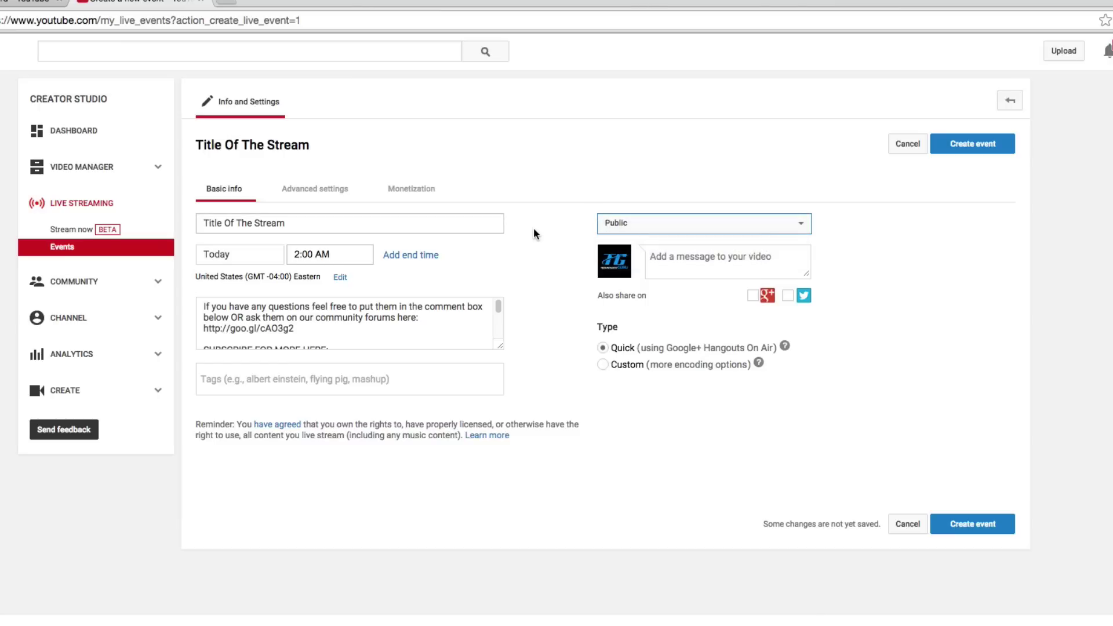
click(603, 222)
click(544, 225)
Step: Review the event's advanced settings, including chat, license, distribution, category, recording and stream optimization options
click(342, 197)
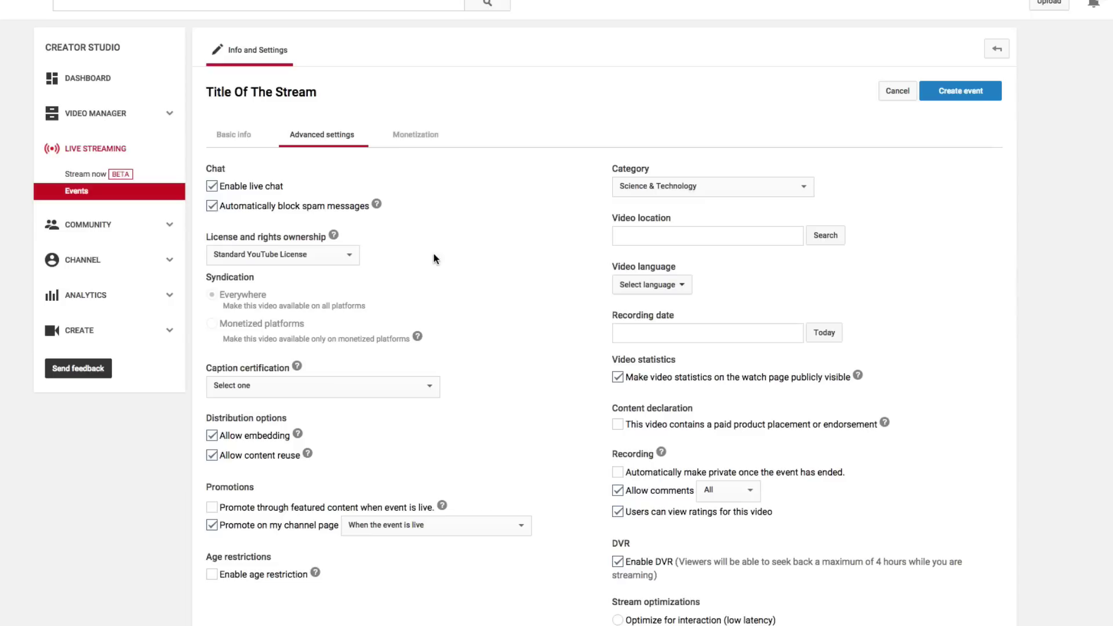
click(213, 187)
scroll(342, 313, down, 1)
scroll(360, 290, down, 3)
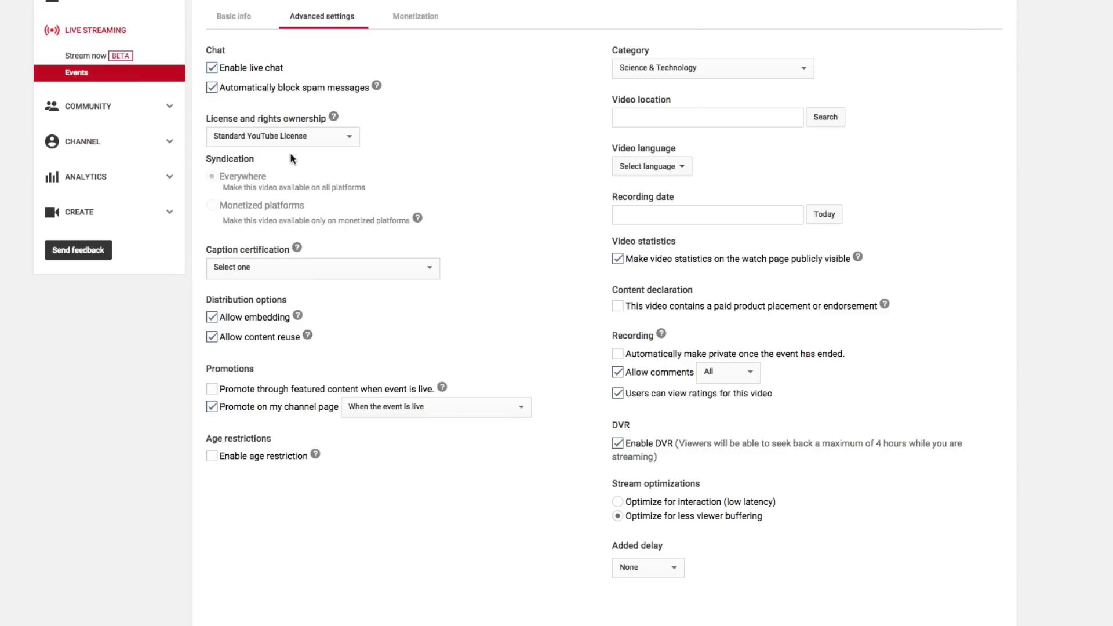
scroll(493, 260, up, 1)
scroll(500, 276, up, 2)
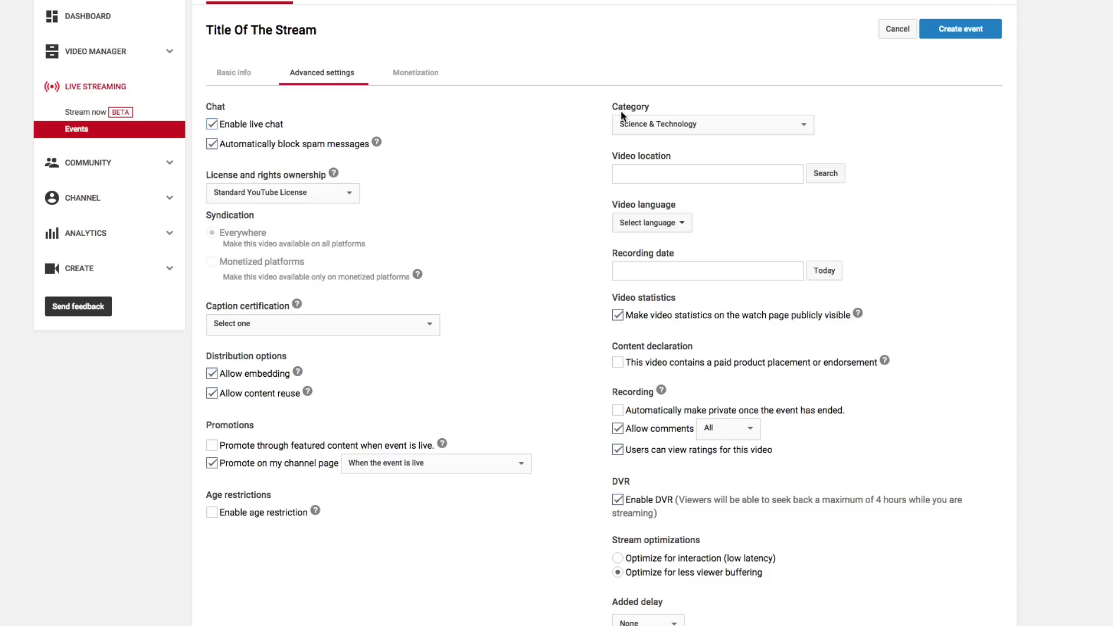
scroll(539, 232, up, 2)
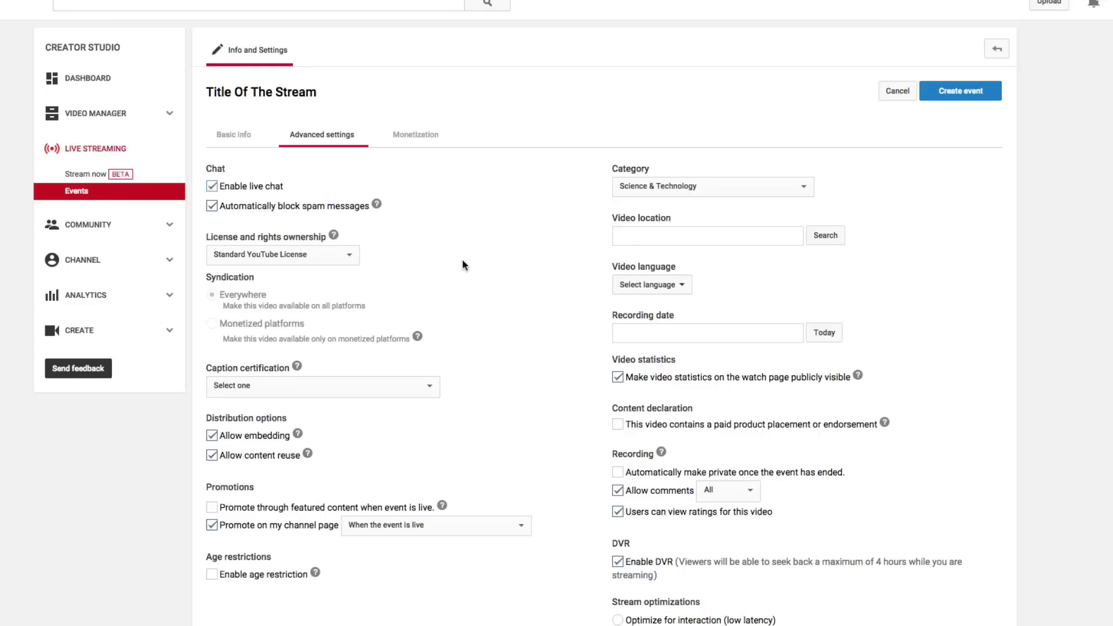
Step: Try monetizing the event with ads, turn monetization back off and return to the basic information
click(416, 133)
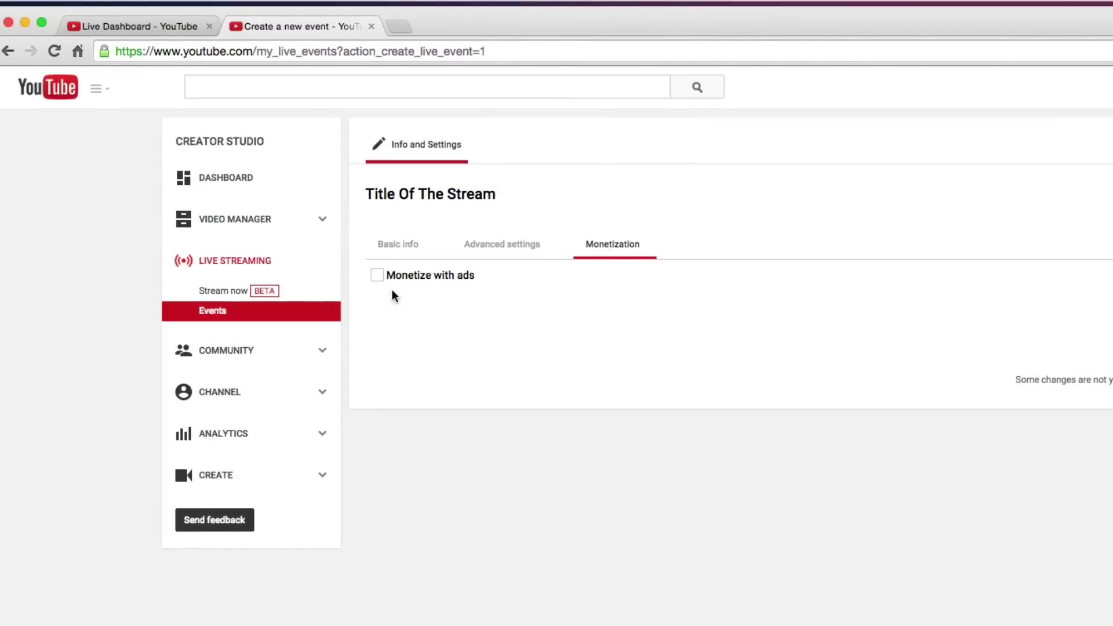
click(377, 276)
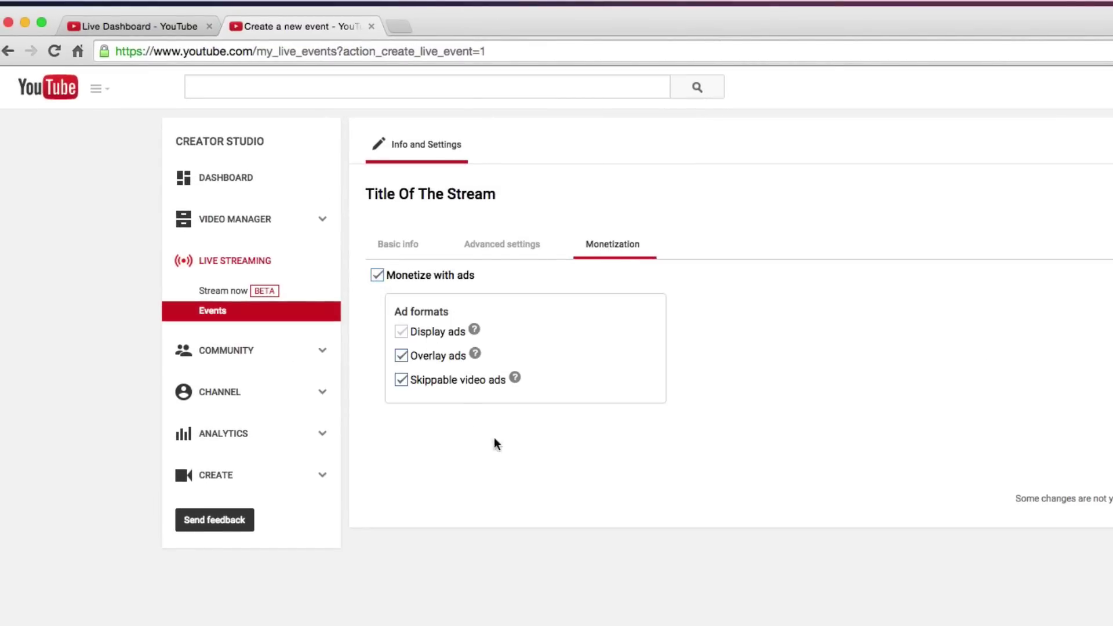
click(377, 278)
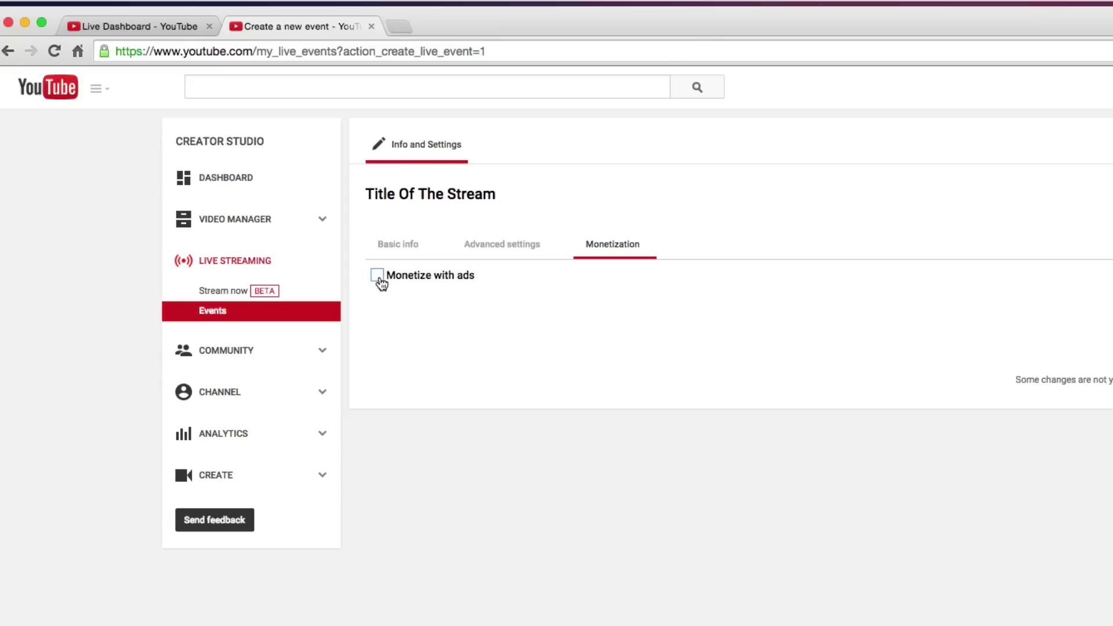
click(407, 245)
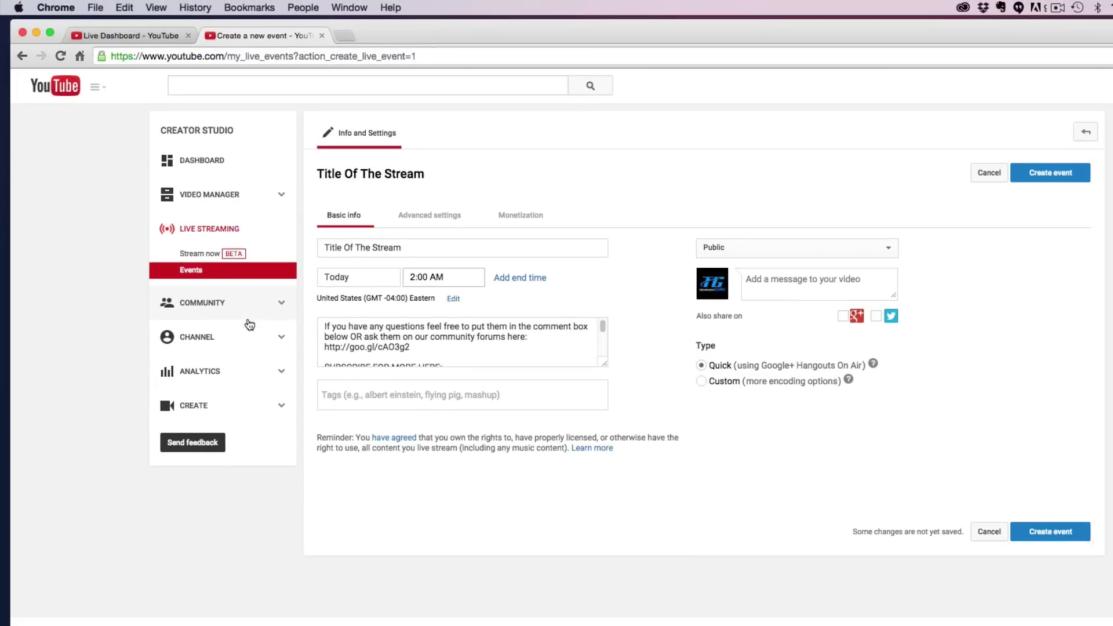
Step: Keep the unsaved event page open and switch to the Stream now live dashboard to look it over
click(201, 255)
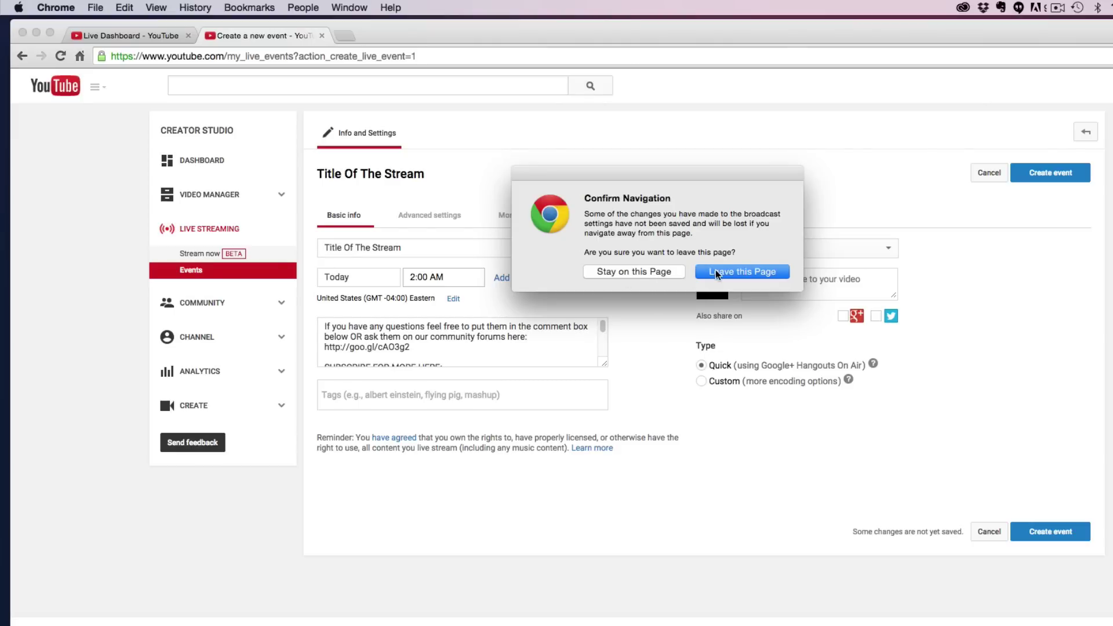
click(644, 277)
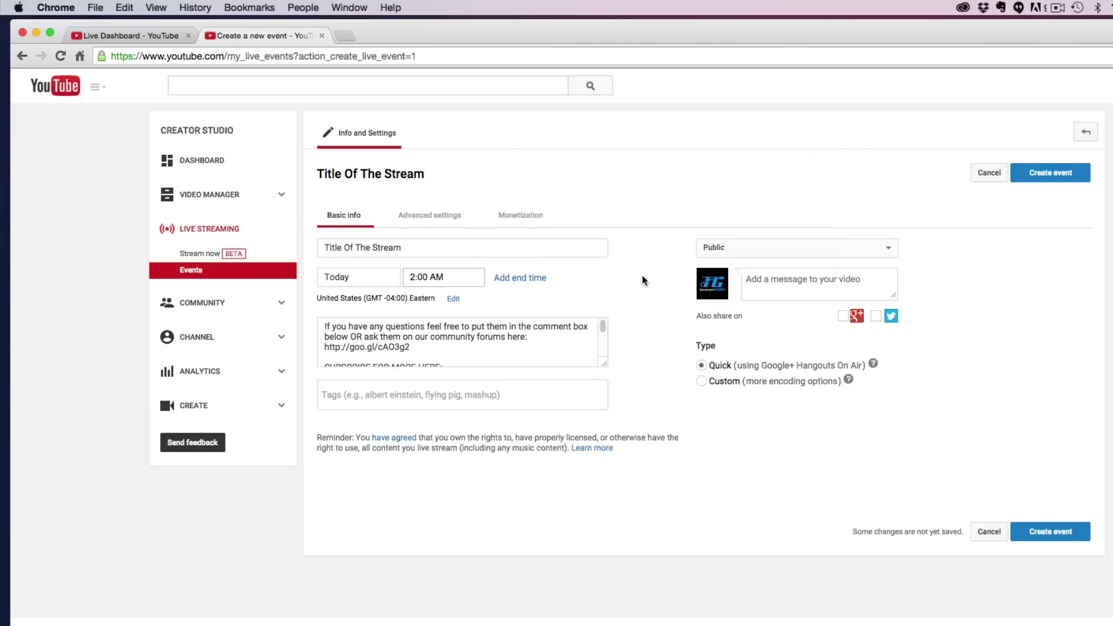
click(203, 255)
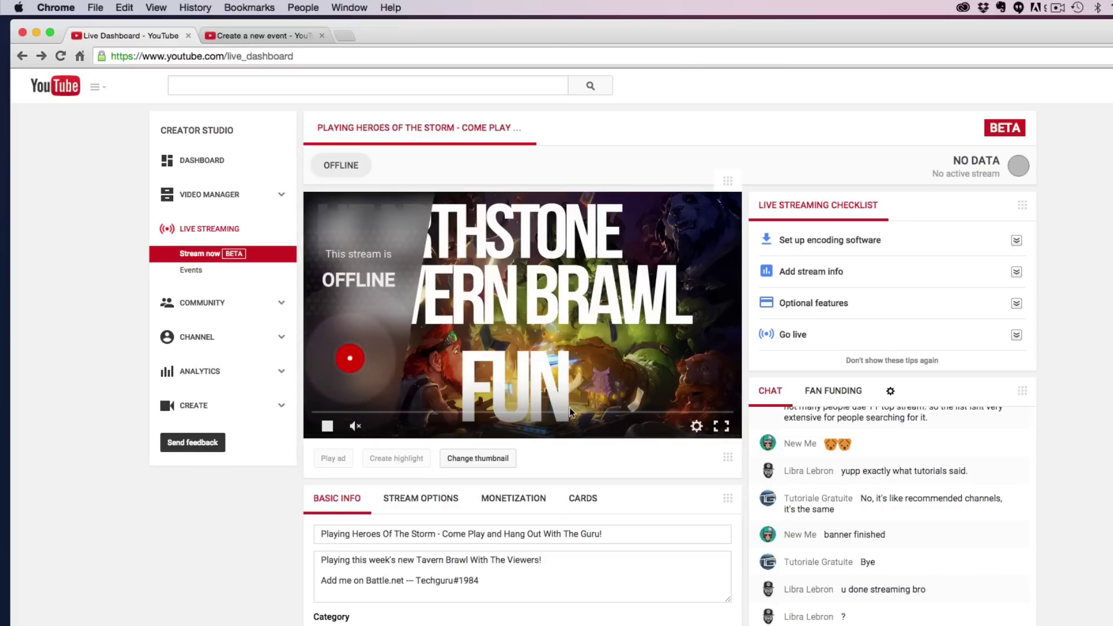
scroll(609, 543, down, 3)
scroll(610, 543, up, 3)
Step: Try a dashboard layout with the video player in the narrow column and the chat panel atop the wide column
mouse_move(1022, 391)
mouse_down()
mouse_move(558, 524)
mouse_move(625, 507)
mouse_up()
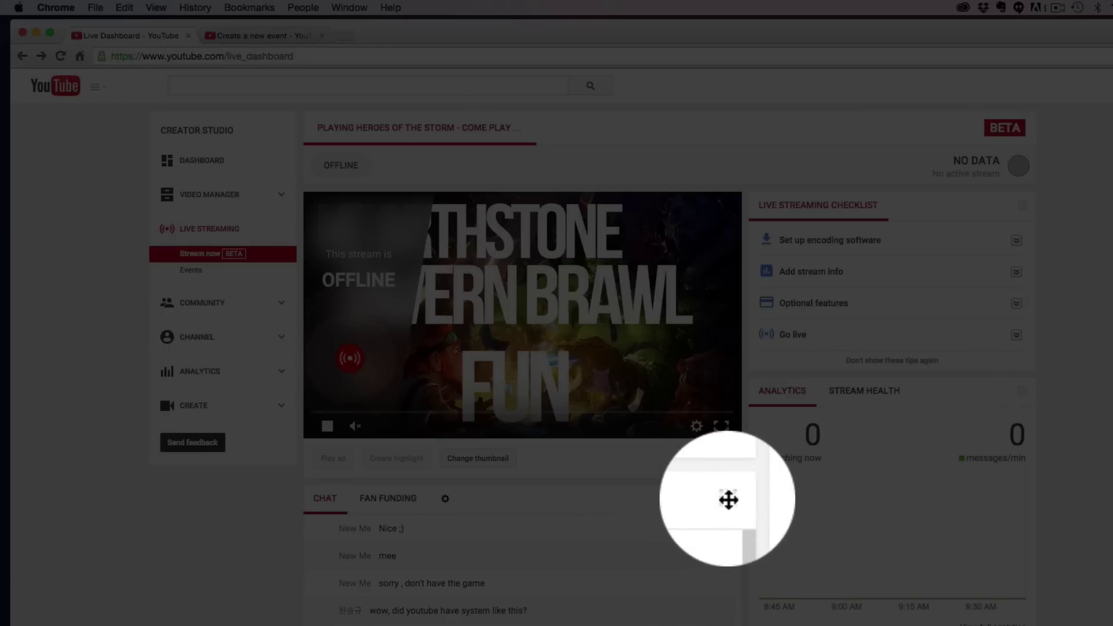
drag(722, 514, 1003, 410)
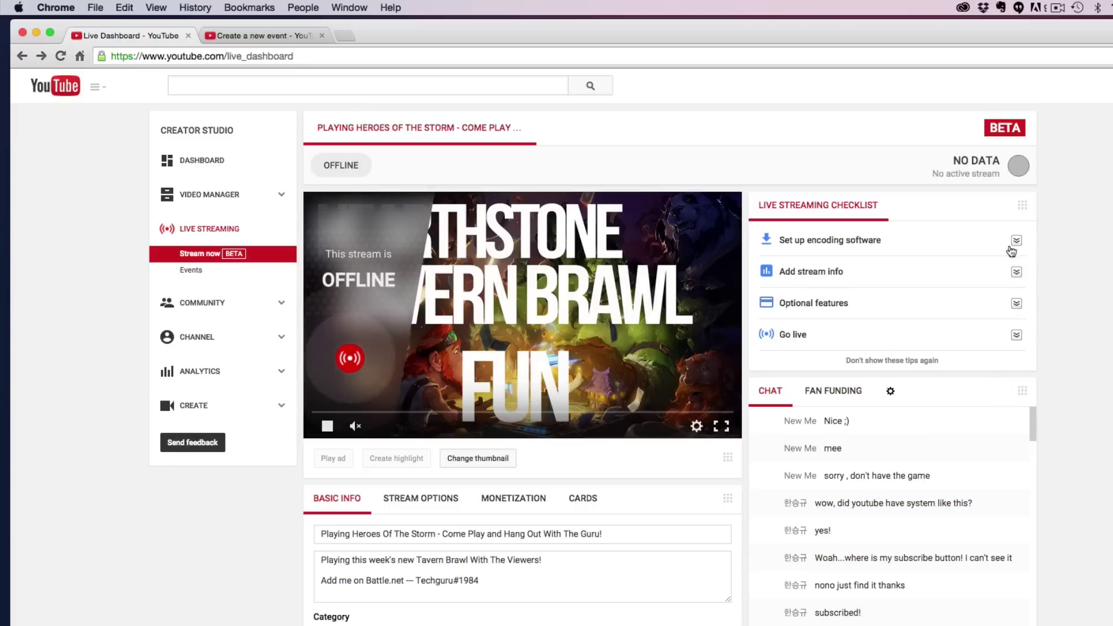
drag(728, 203, 994, 197)
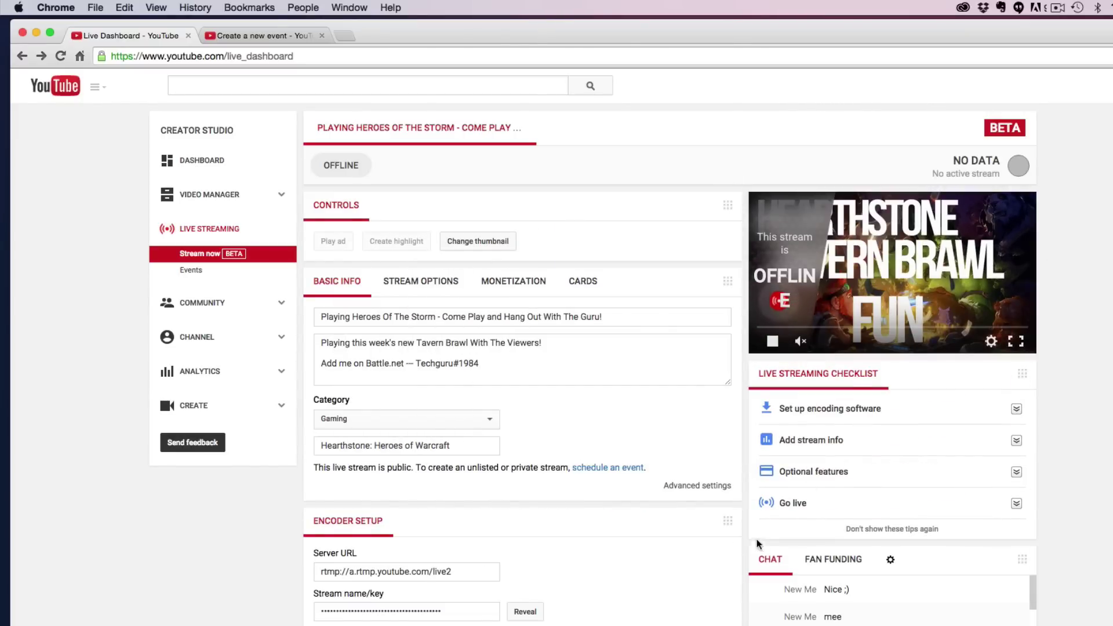
drag(1022, 558, 707, 217)
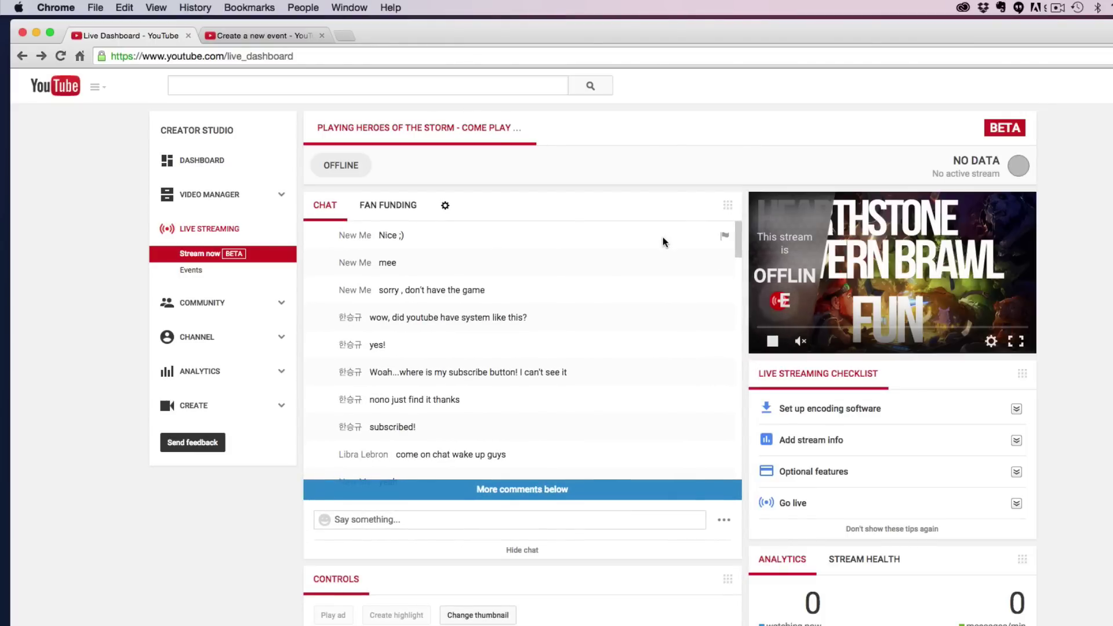
Step: Move the chat panel above the Live Streaming Checklist and the video player back to the head of the wide column
drag(725, 194, 1007, 359)
drag(1015, 185, 717, 206)
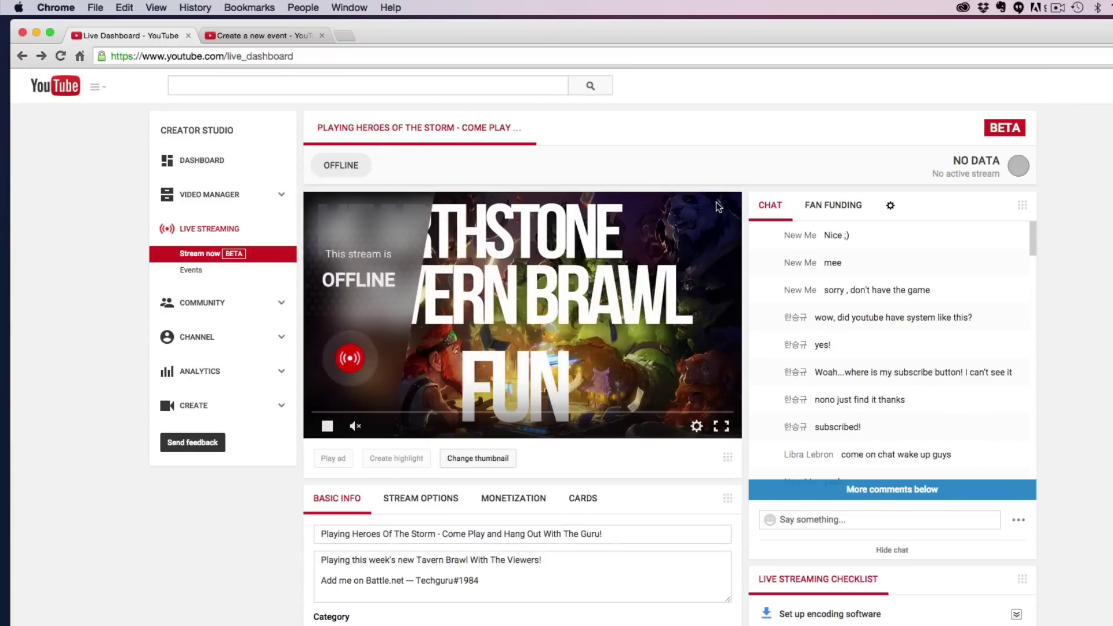
scroll(622, 457, down, 5)
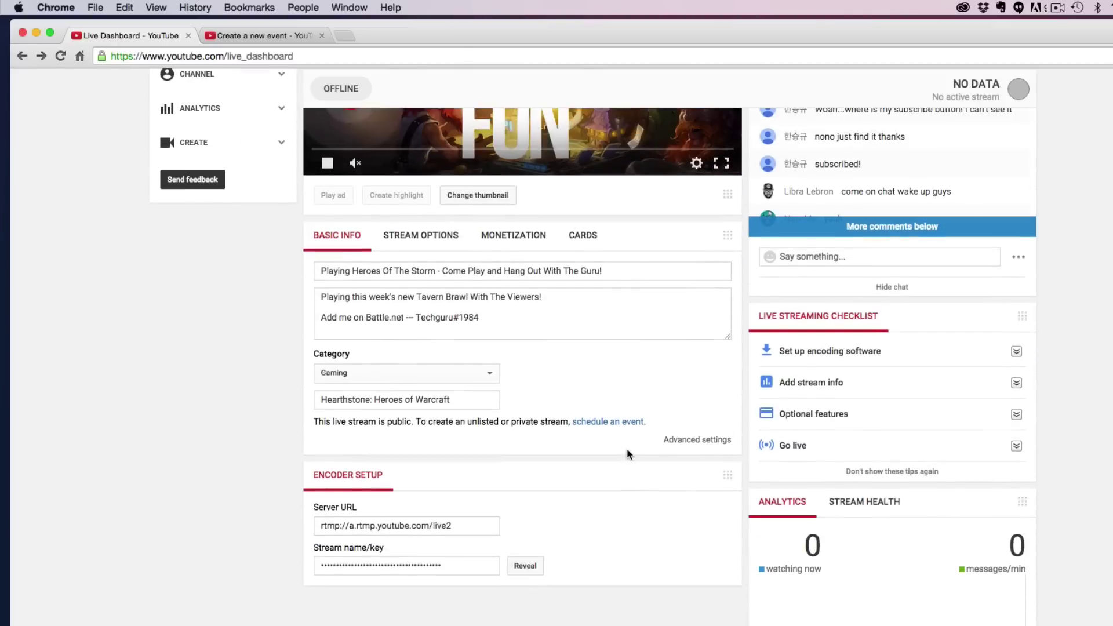
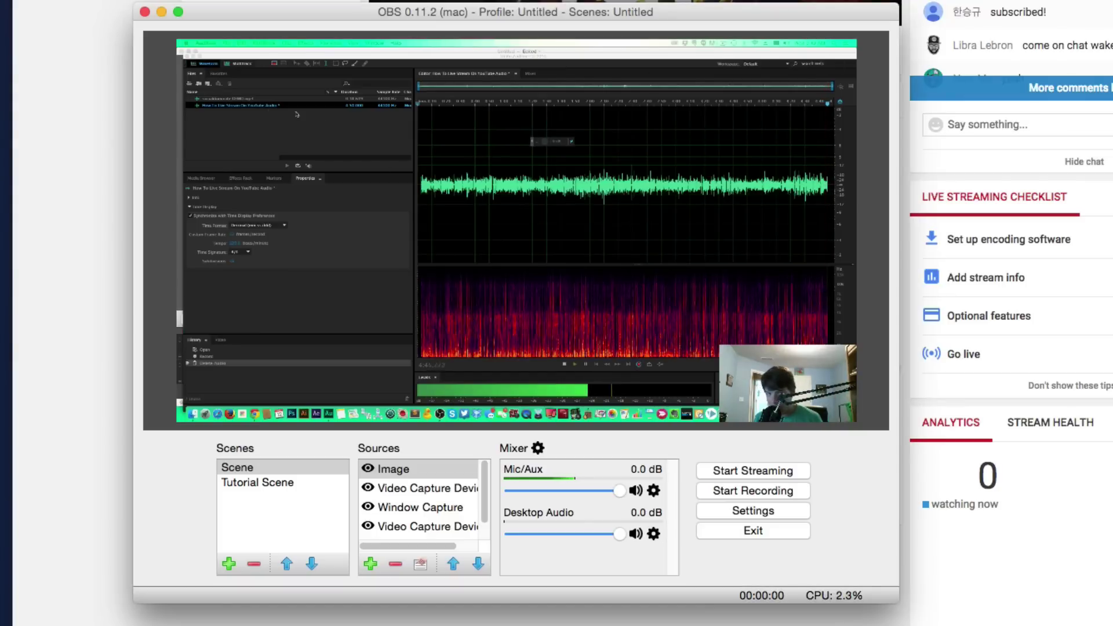
Step: In OBS, clear the open windows off the captured desktop and open the Stream settings
click(193, 56)
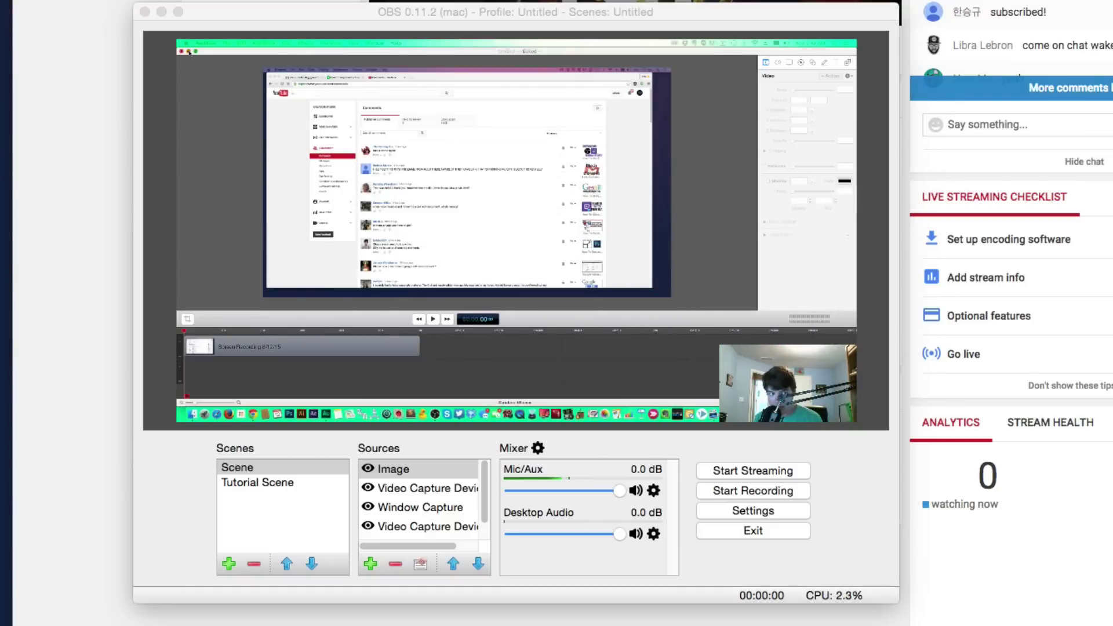
click(276, 80)
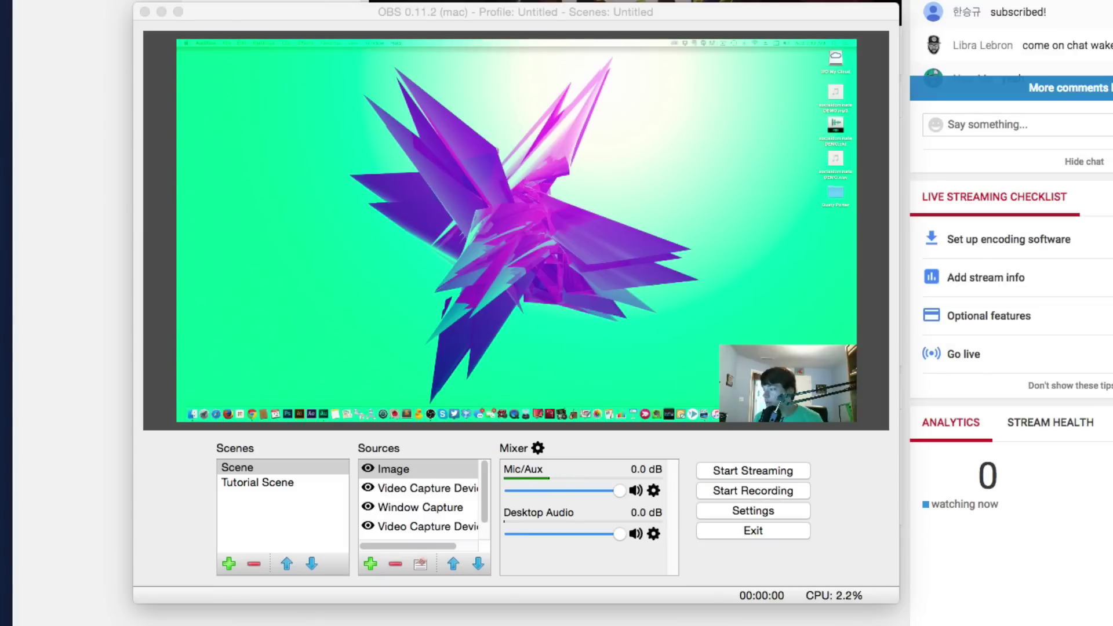
click(729, 511)
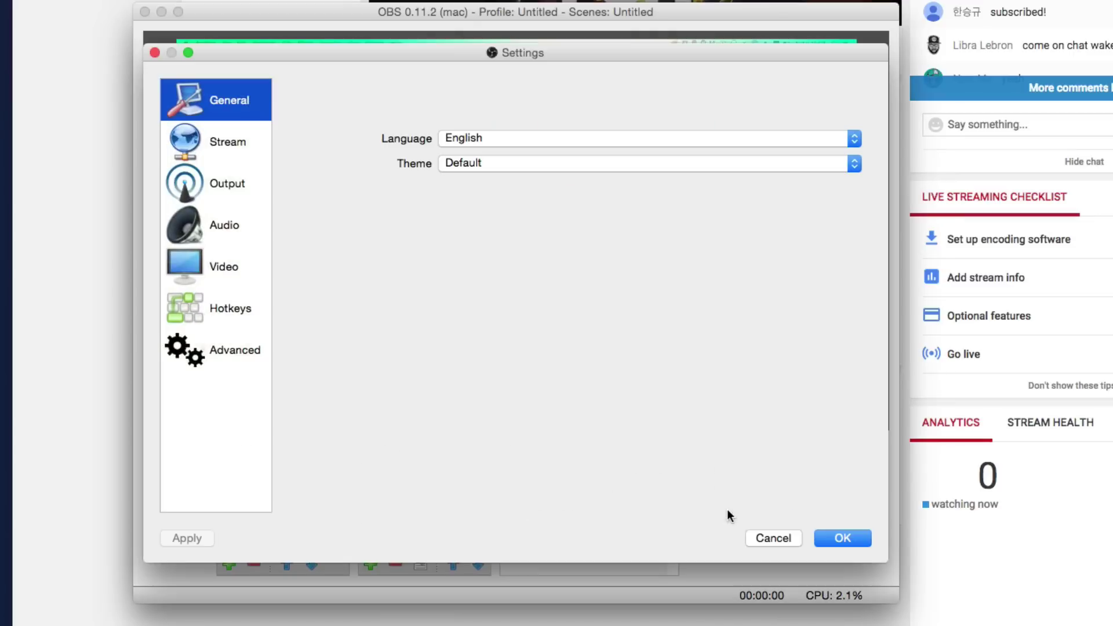
click(220, 145)
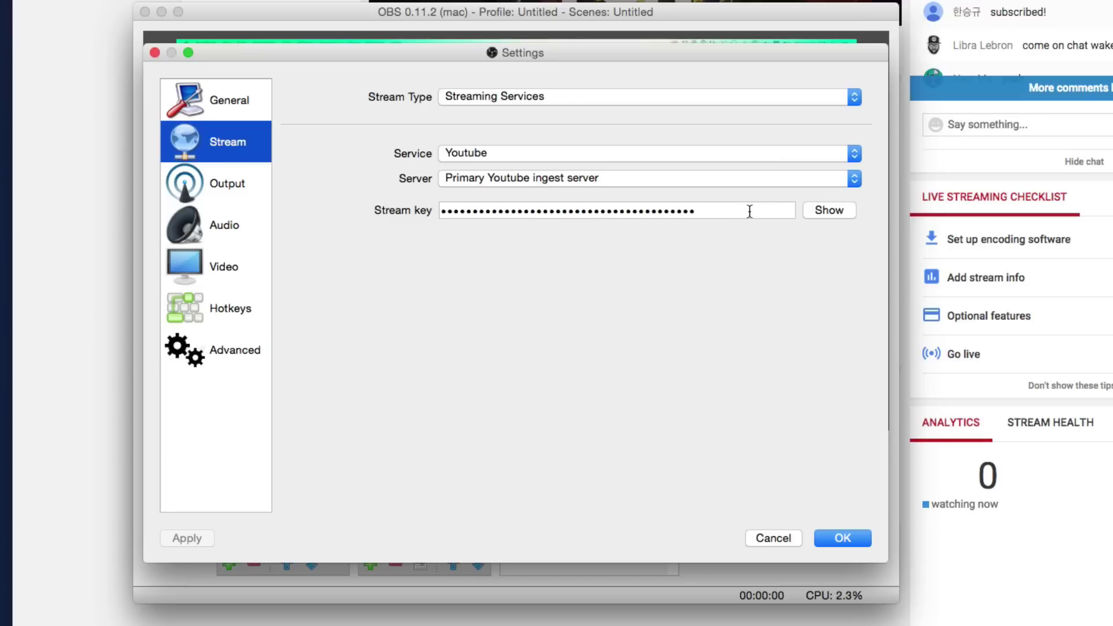
Step: Review the Youtube service, primary ingest server and stream key field, and close the settings without saving
drag(749, 211, 403, 191)
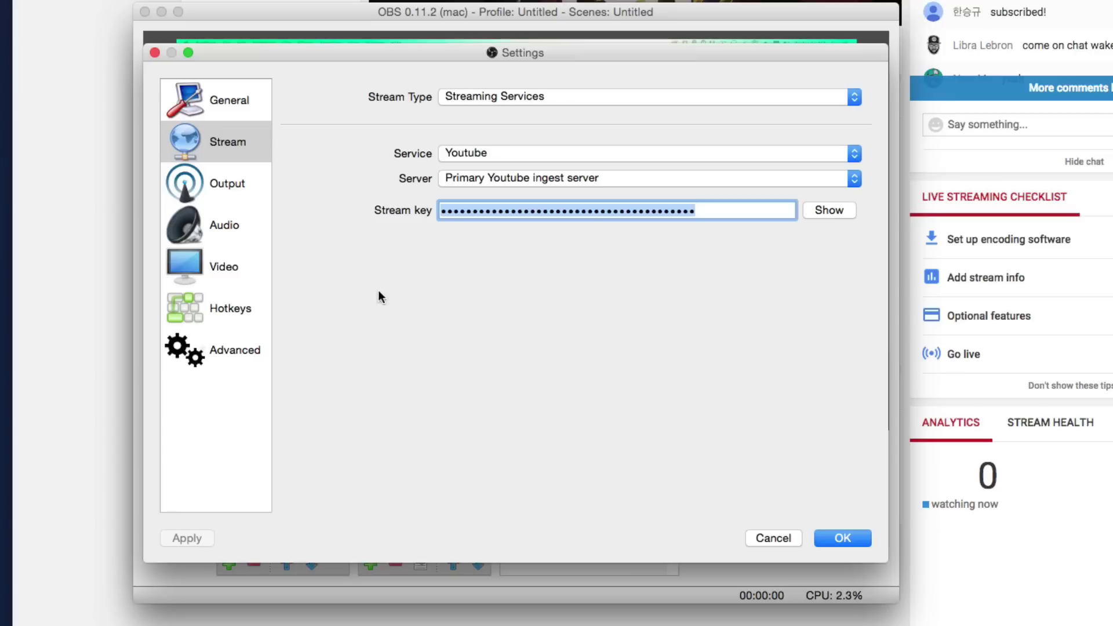
click(510, 154)
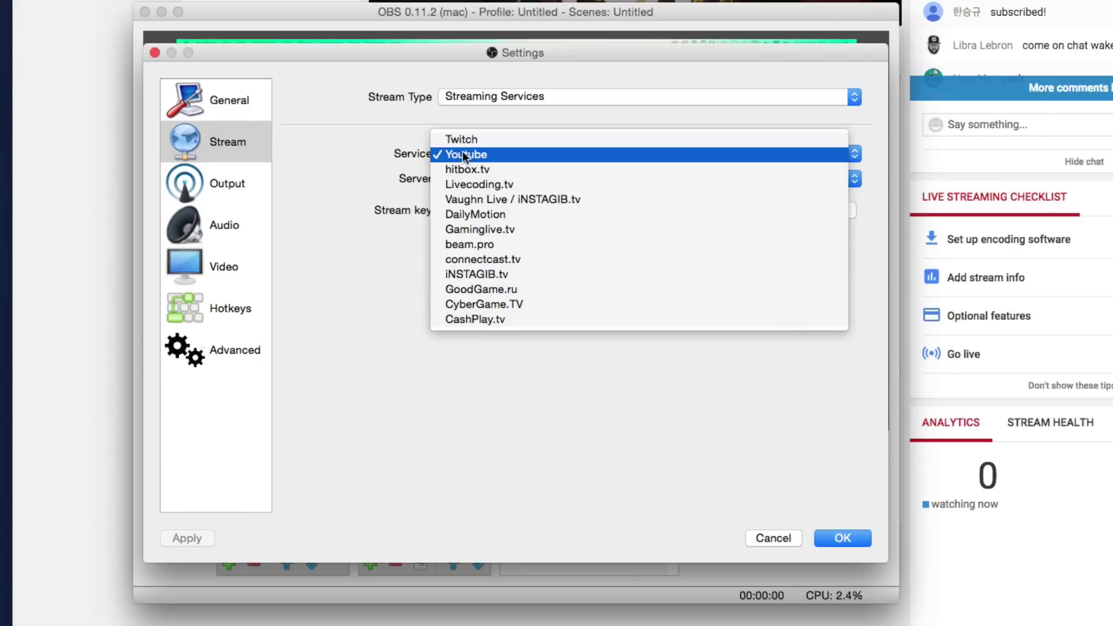
click(463, 155)
click(467, 175)
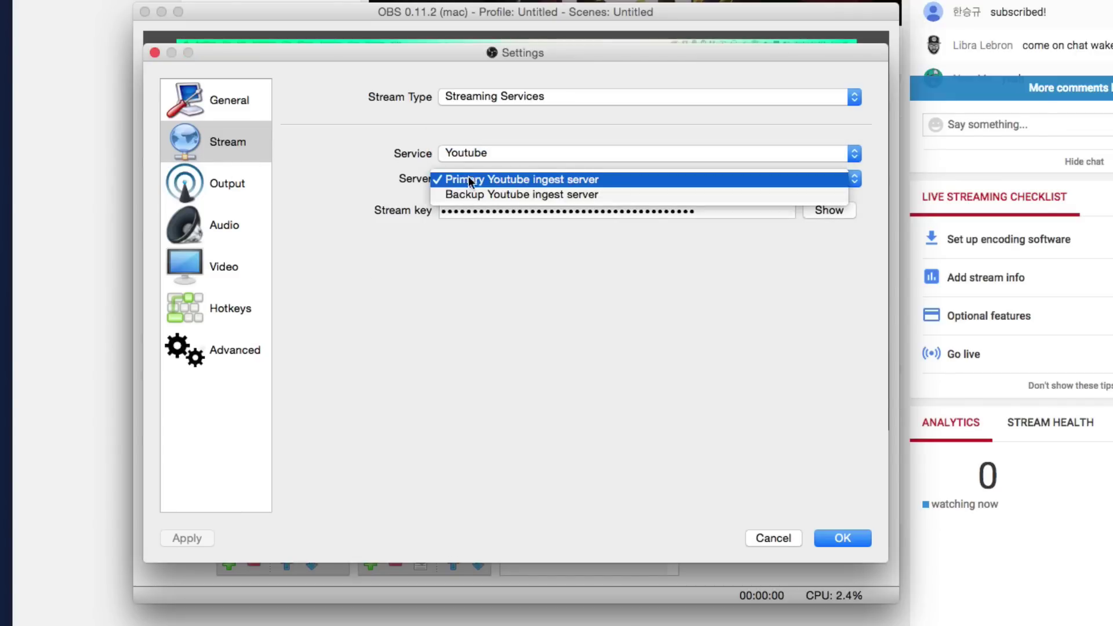
click(468, 175)
drag(444, 211, 684, 231)
click(528, 197)
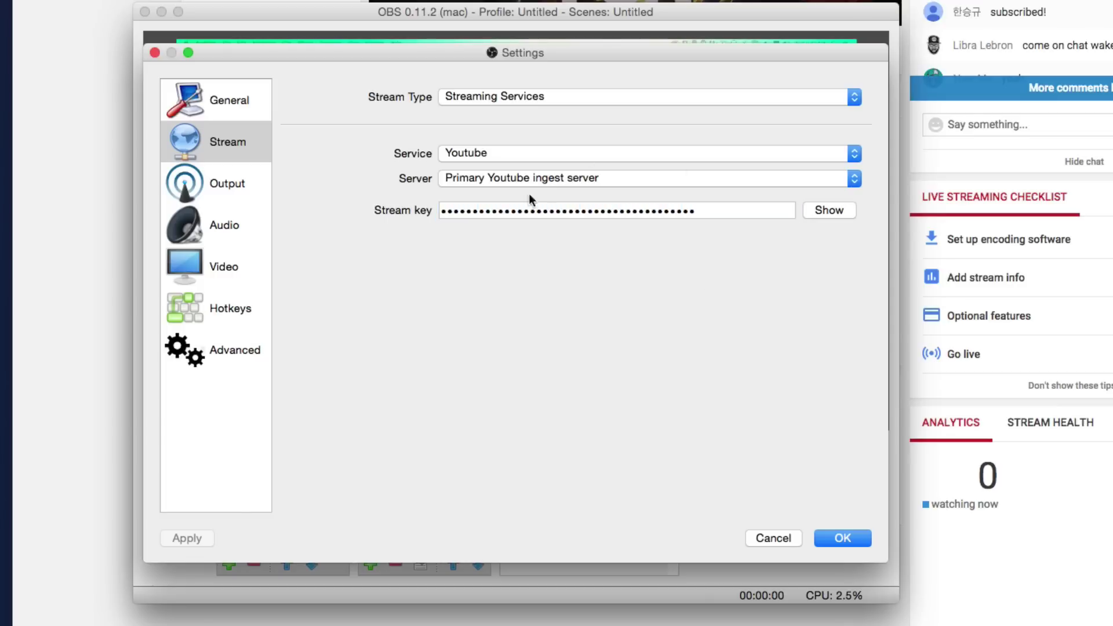
click(773, 537)
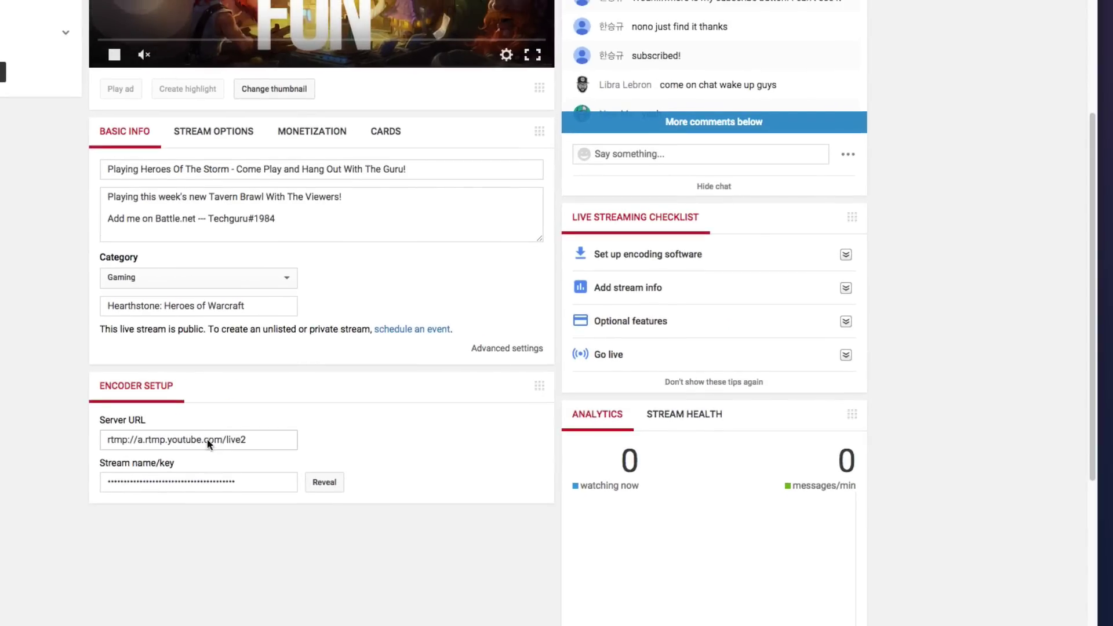
Step: Examine the server URL and stream key fields in the live dashboard's Encoder Setup panel
drag(265, 440, 62, 428)
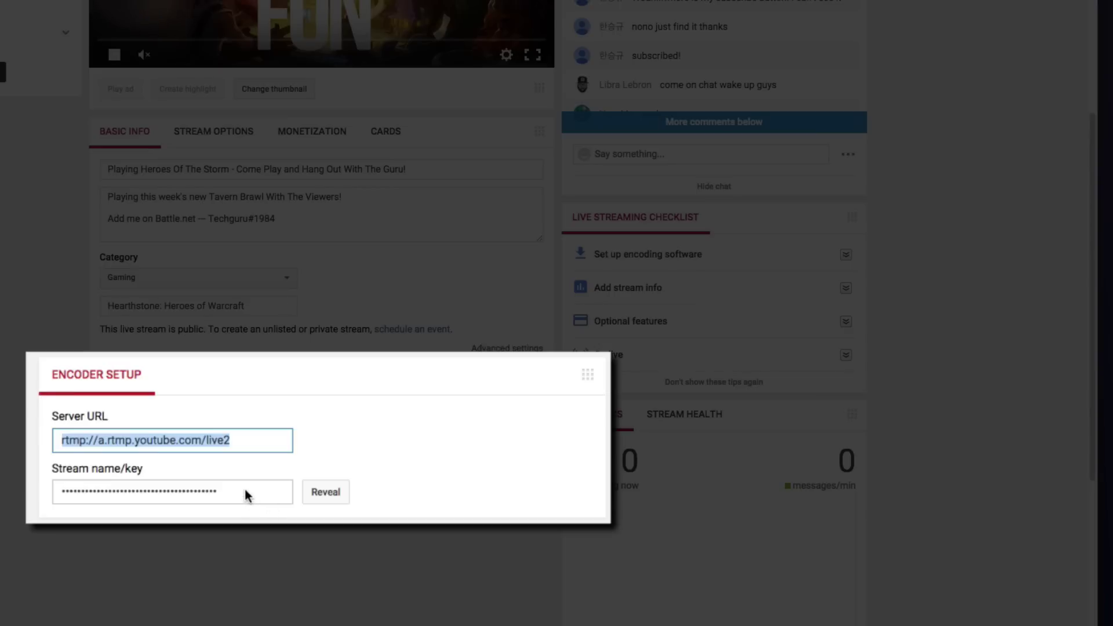
double_click(245, 493)
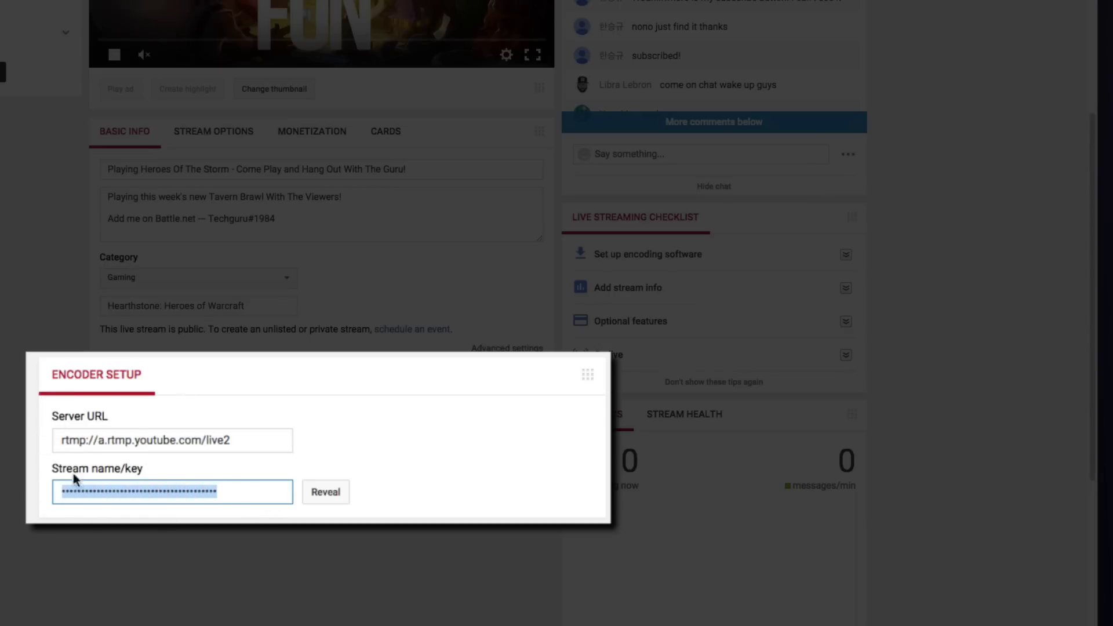
click(465, 411)
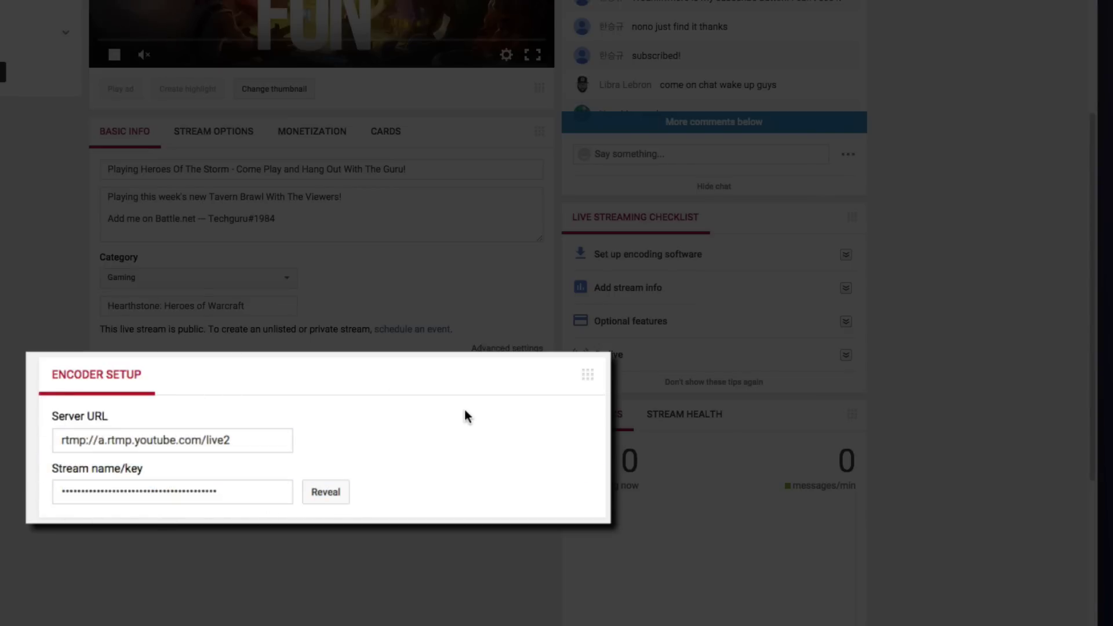
scroll(444, 464, up, 1)
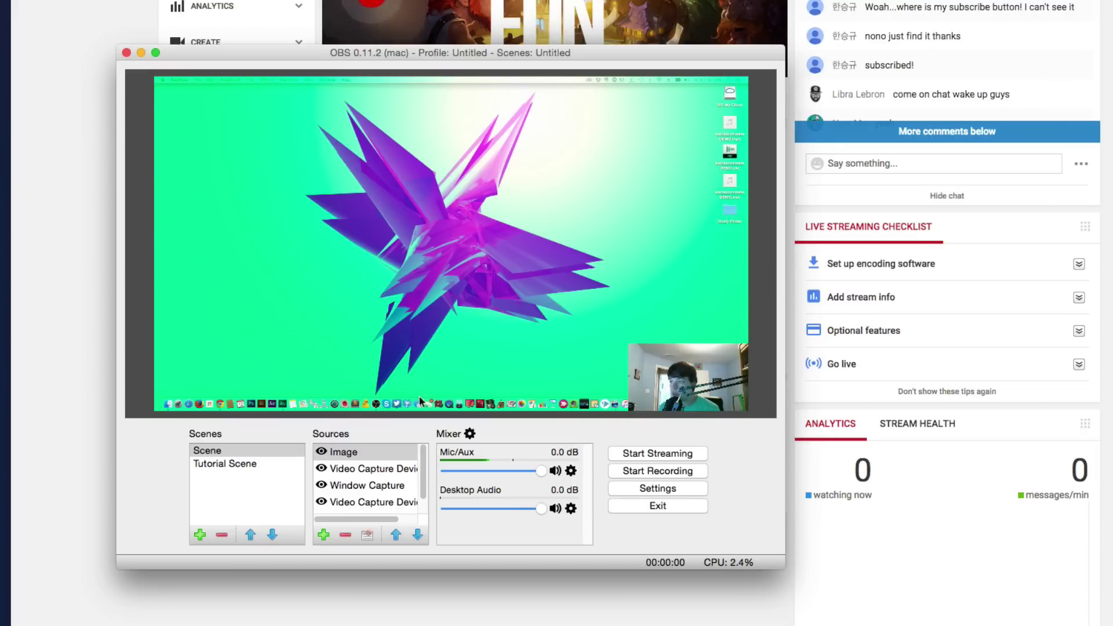
Step: Return from OBS to the live dashboard and examine the stream's title and description
click(107, 255)
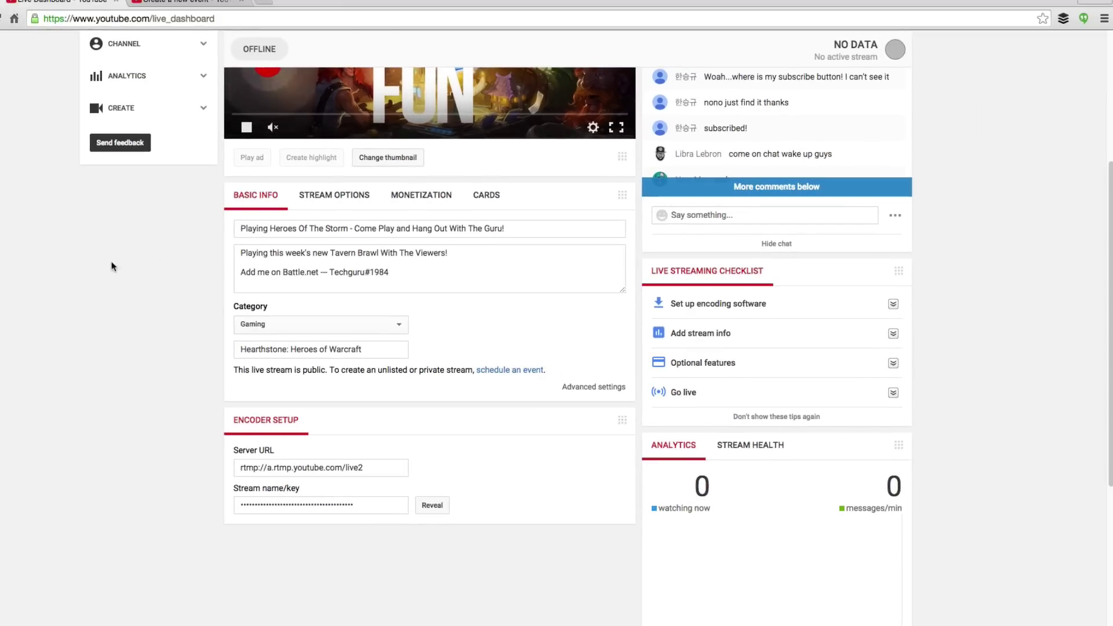
scroll(213, 289, up, 5)
scroll(206, 414, down, 1)
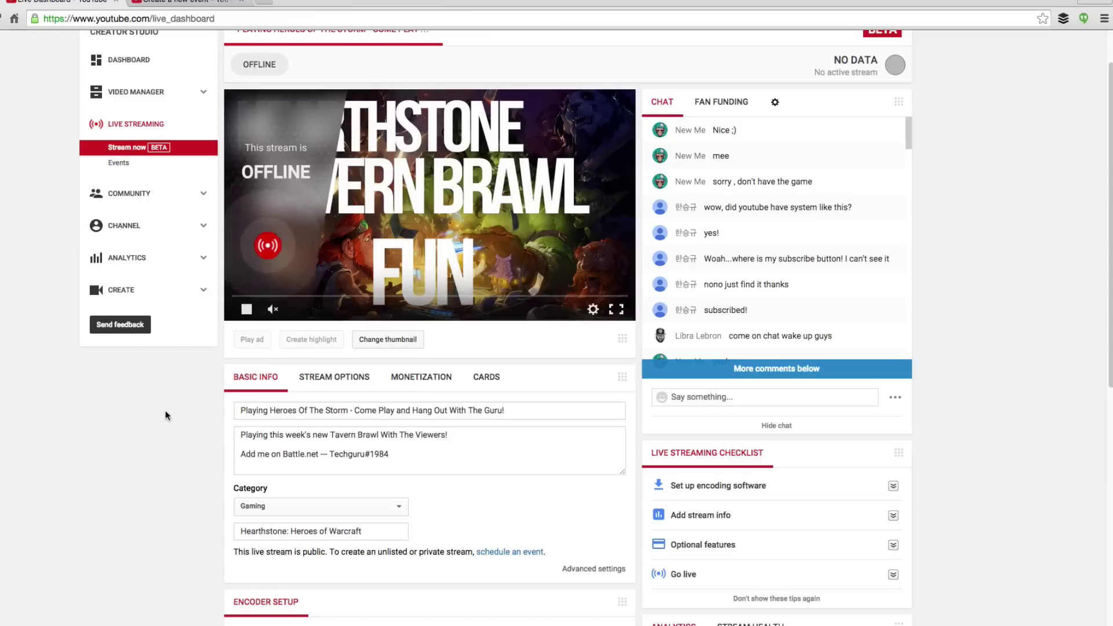
scroll(144, 417, down, 1)
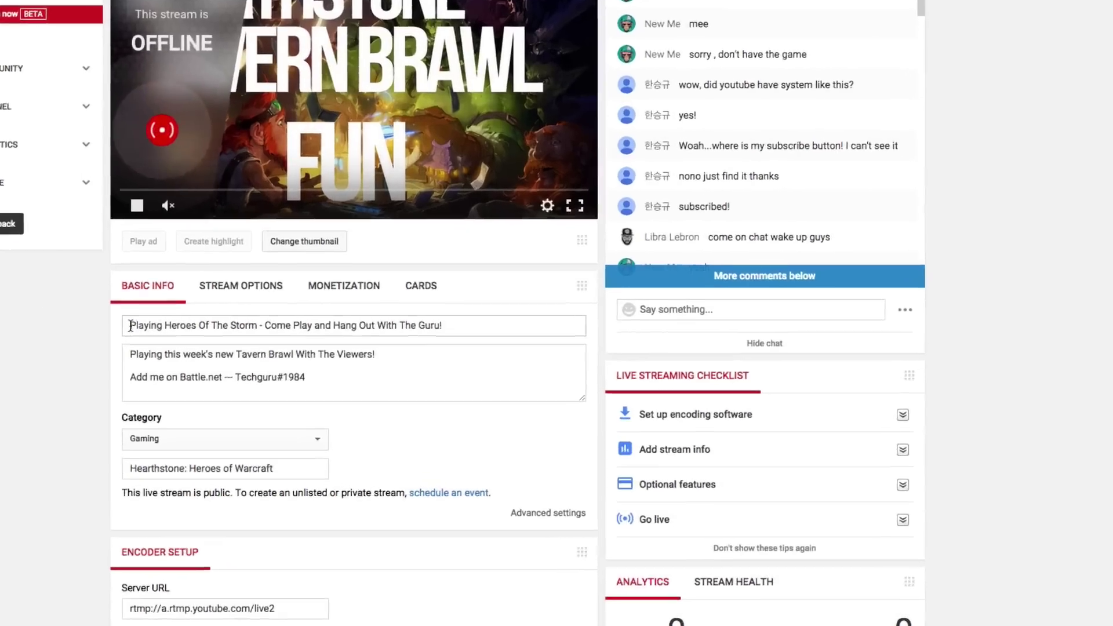
drag(130, 326, 458, 323)
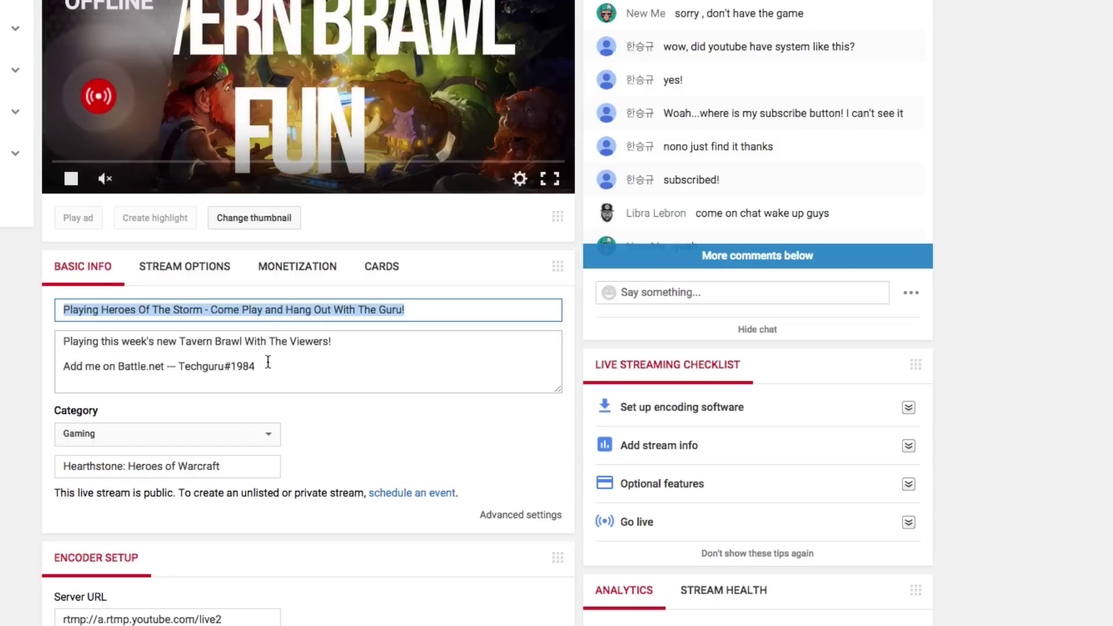
drag(279, 377, 42, 333)
scroll(129, 362, down, 2)
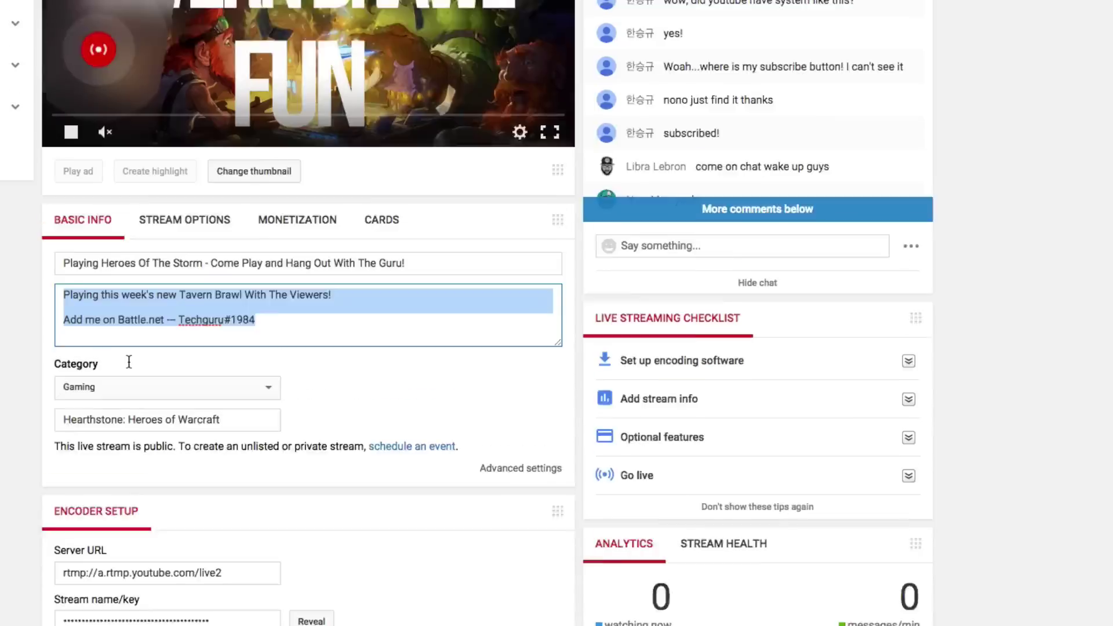
scroll(121, 351, up, 2)
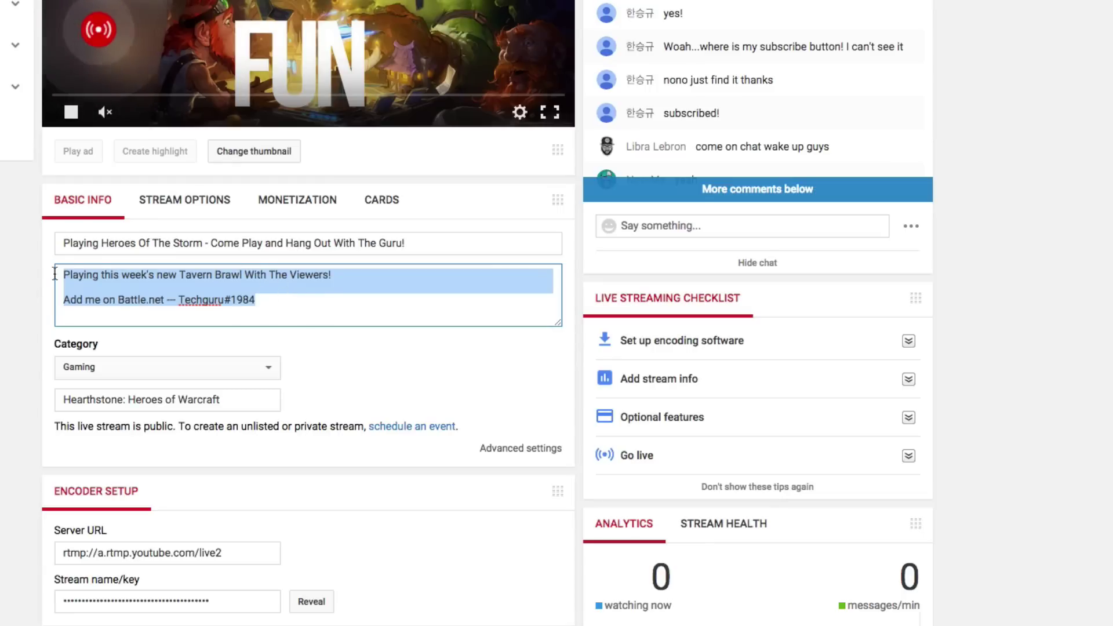
click(128, 302)
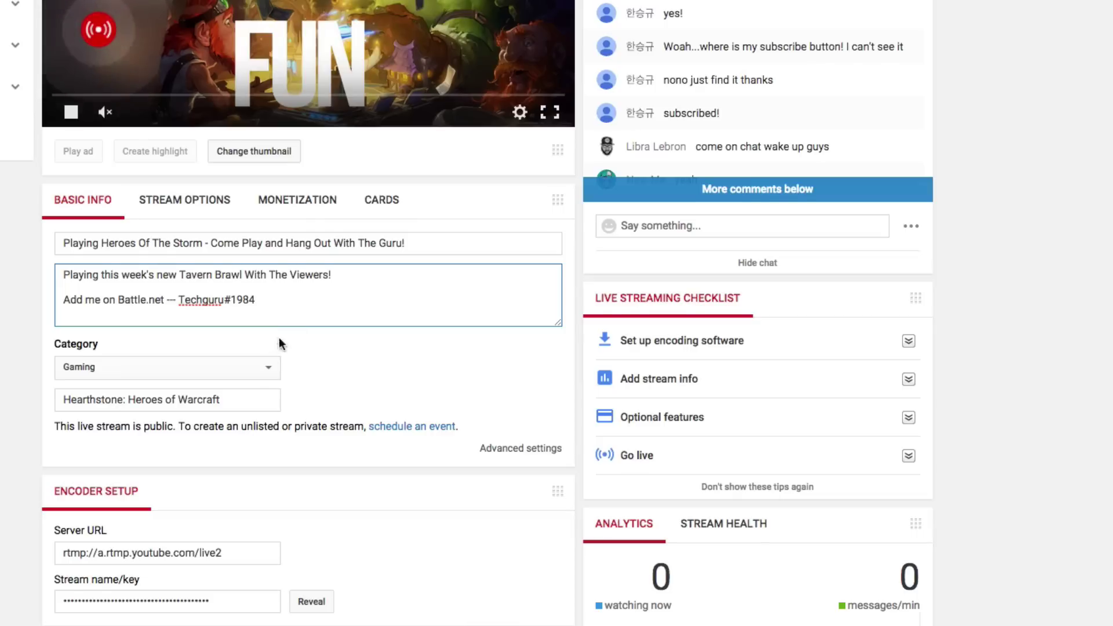
Step: Keep the category as Gaming and set the game title to Hearthstone
click(241, 359)
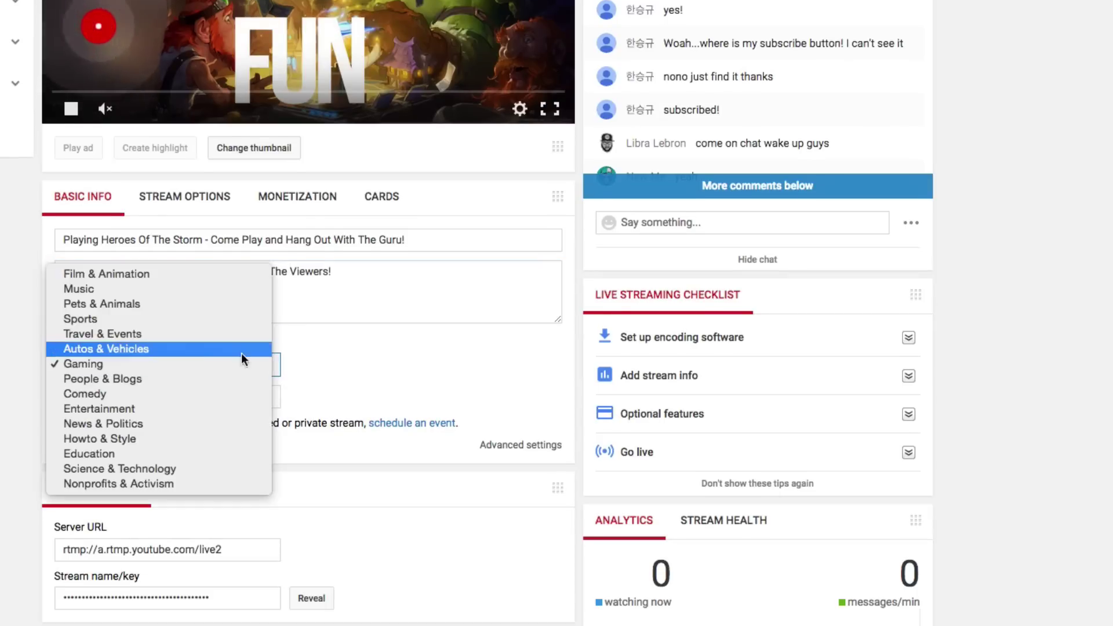
click(206, 362)
drag(252, 404, 38, 378)
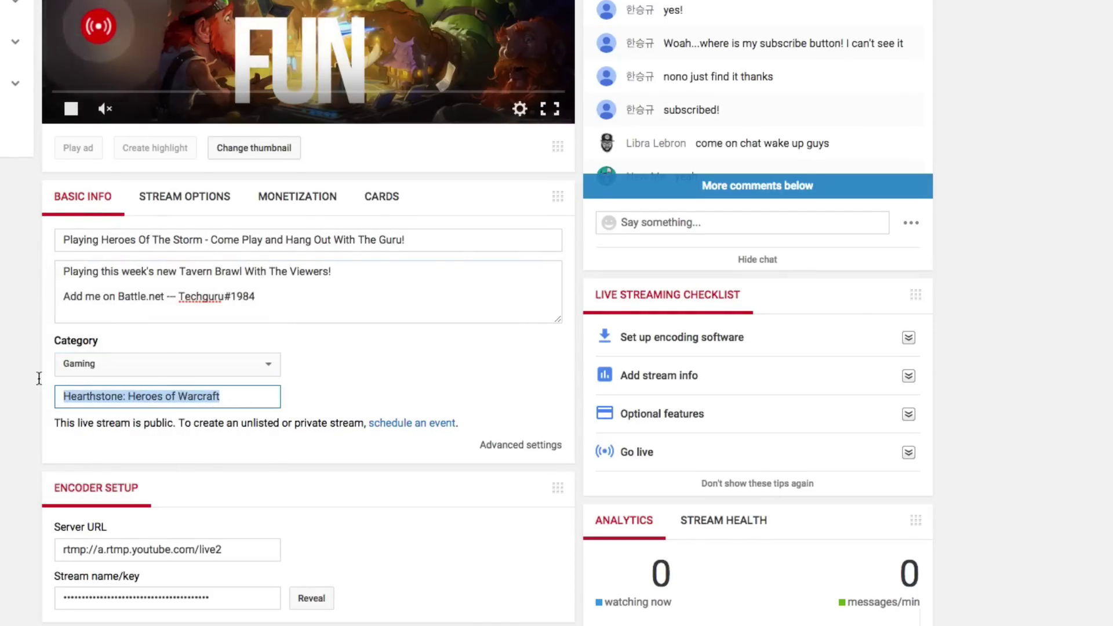
text(Hearthstone)
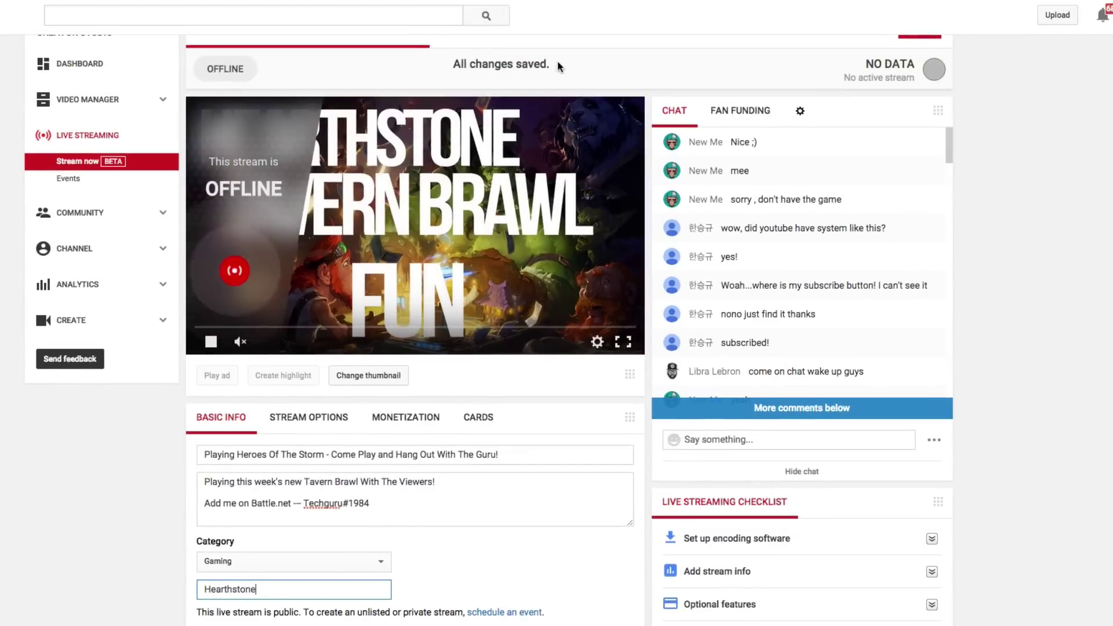
Step: Check the dashboard's save status and look over the thumbnail option beneath the video player
drag(549, 64, 454, 62)
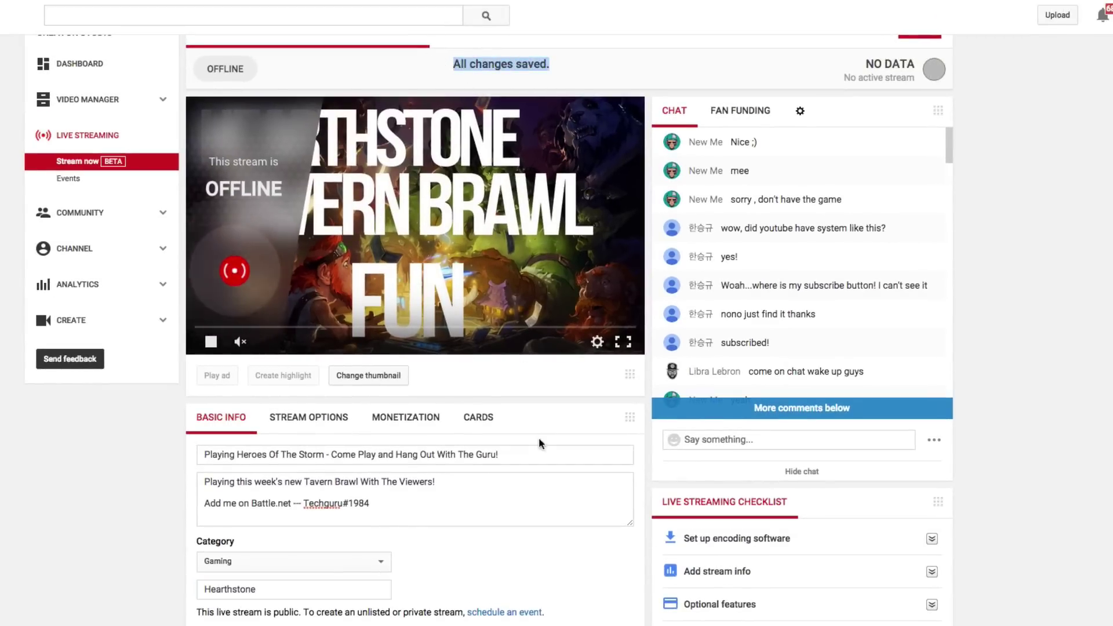
scroll(533, 429, down, 1)
scroll(463, 376, up, 2)
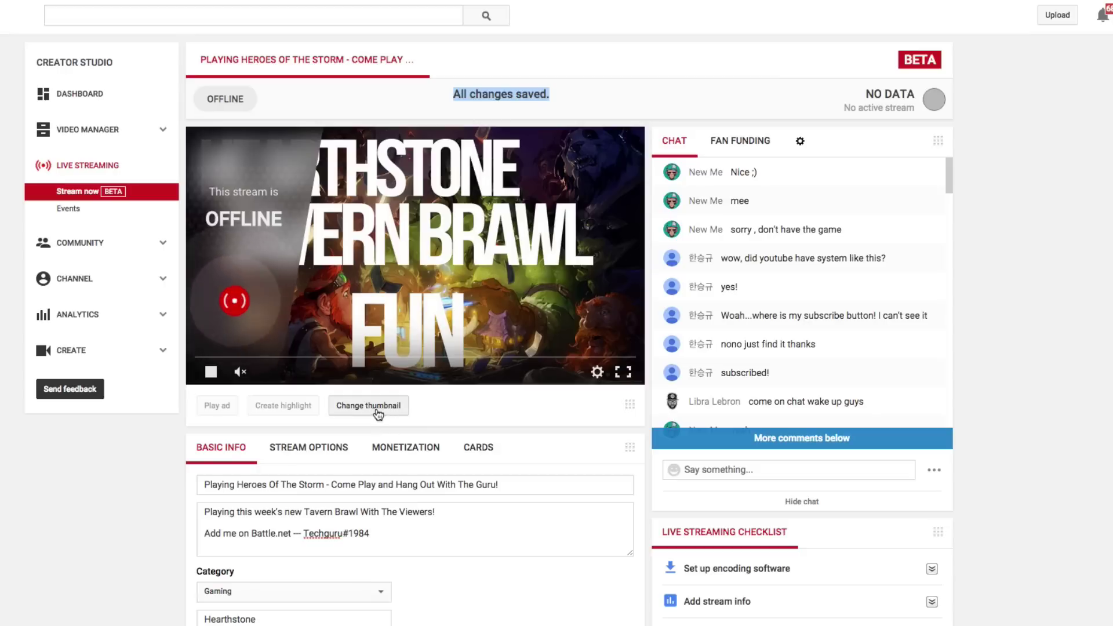
scroll(444, 444, down, 1)
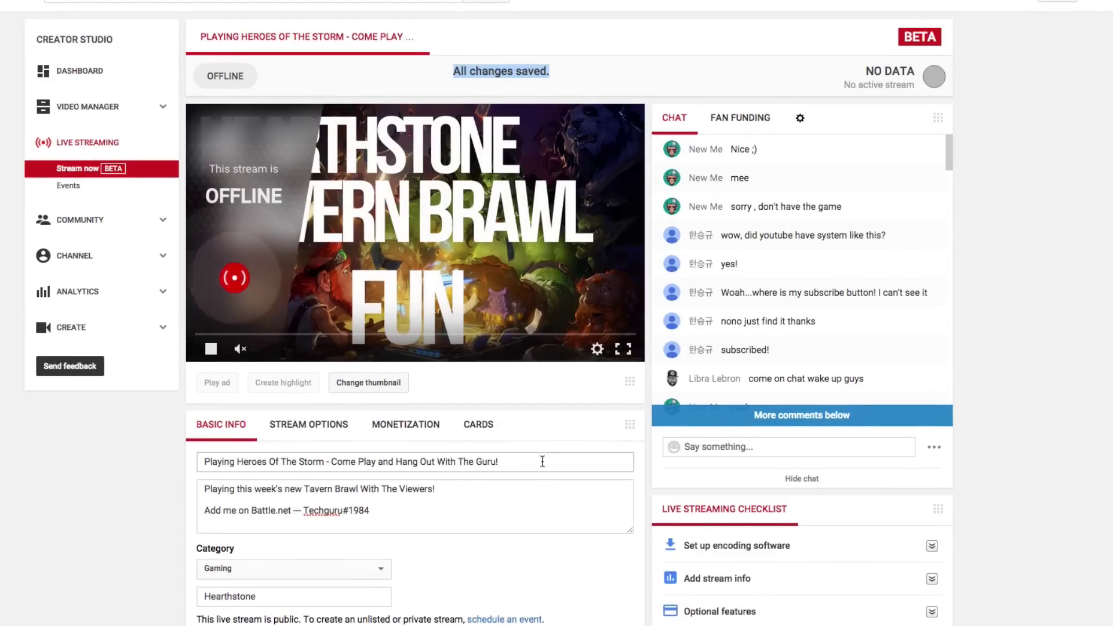
scroll(533, 455, down, 2)
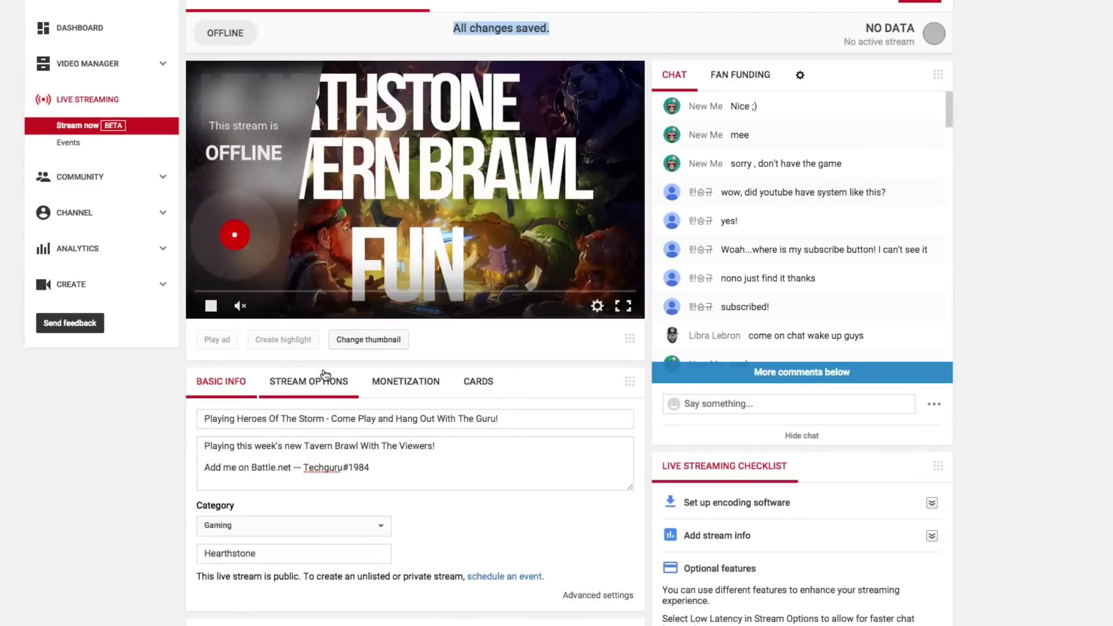
Step: Review the stream options for DVR, private archiving and stream optimization, leaving the archive set to private when complete
click(310, 382)
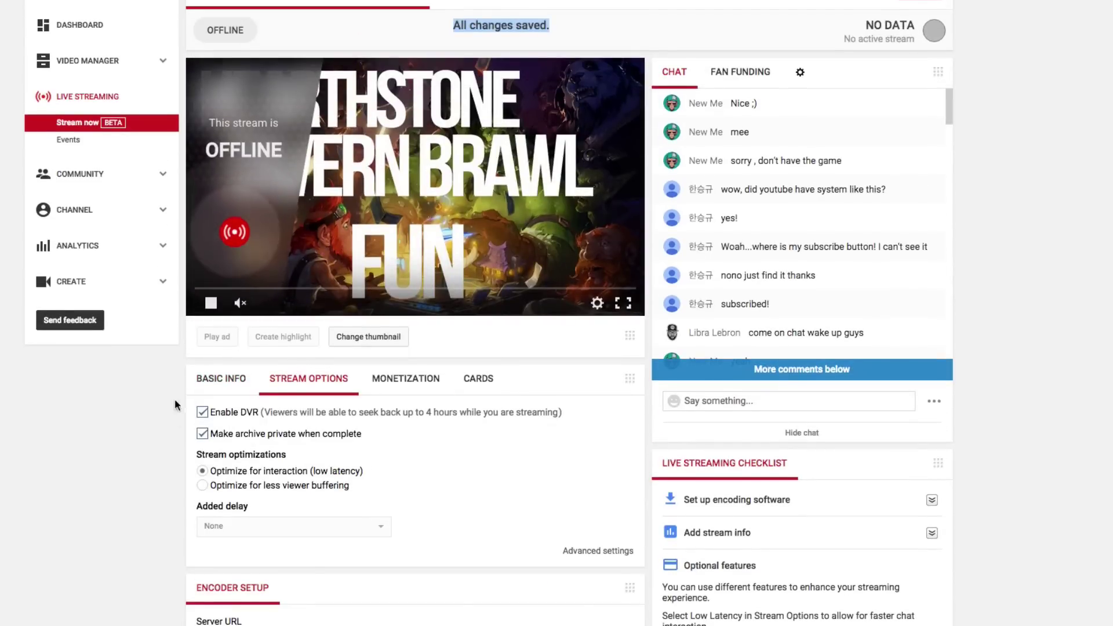
scroll(429, 479, down, 1)
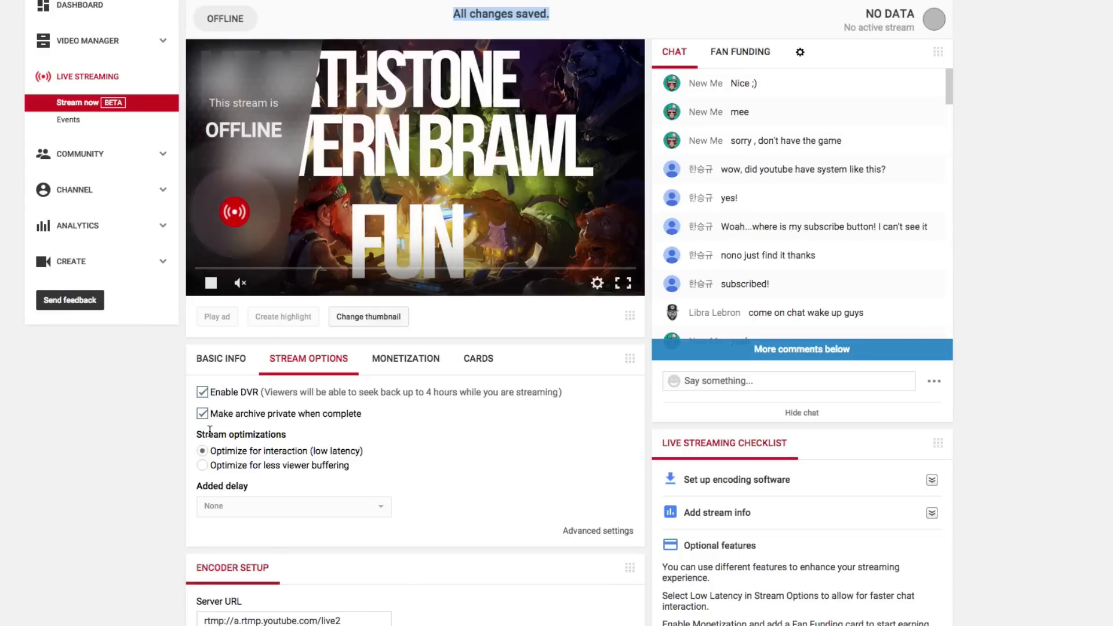
drag(210, 414, 354, 416)
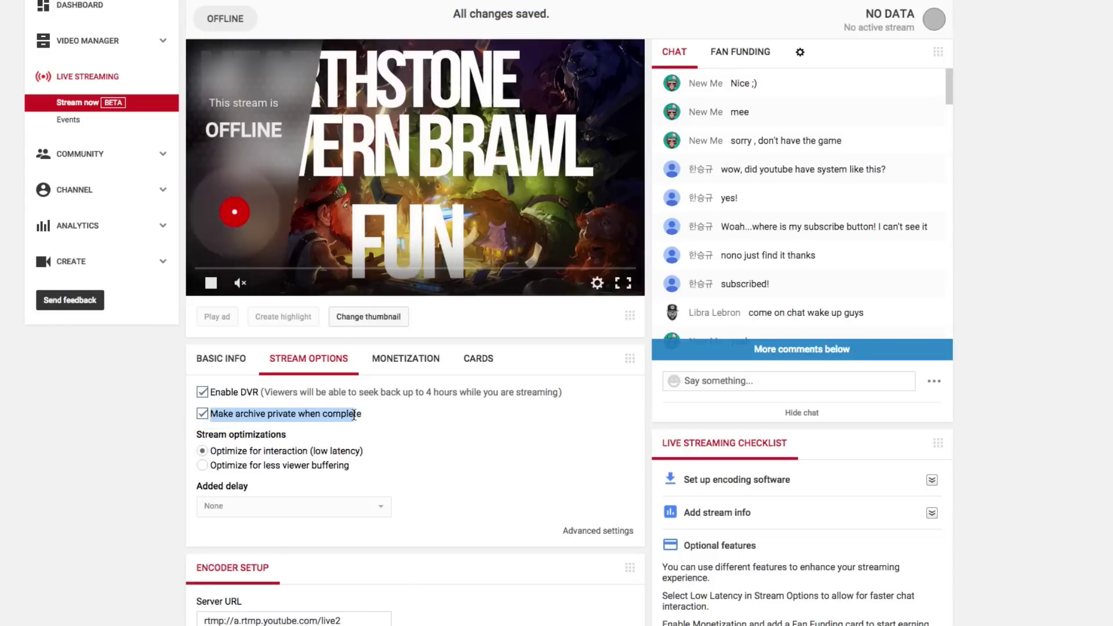
click(208, 417)
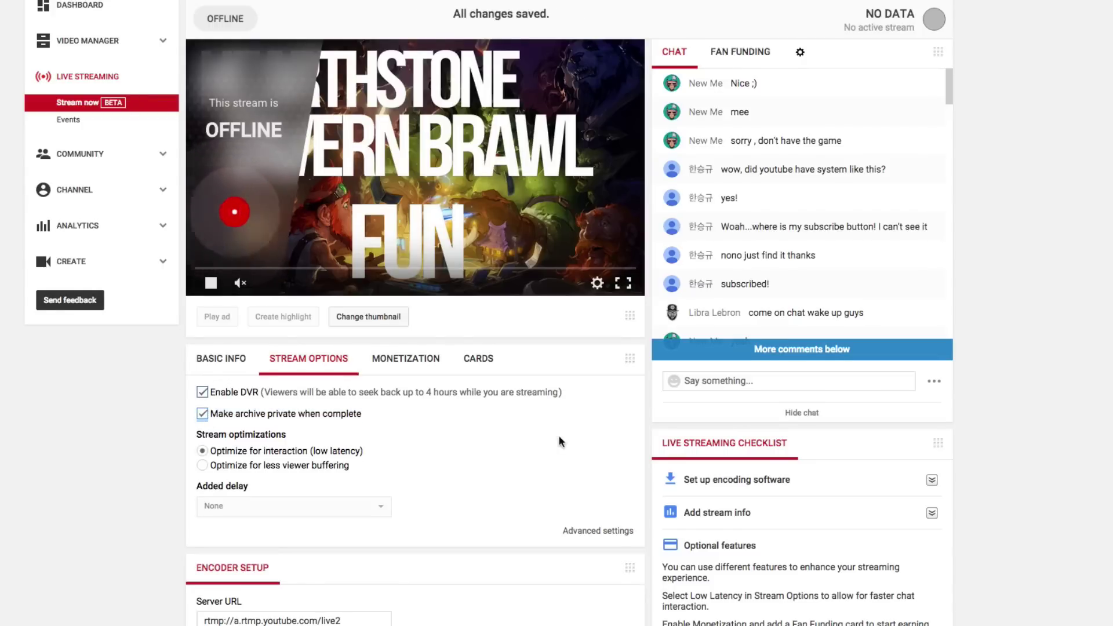
scroll(539, 444, up, 1)
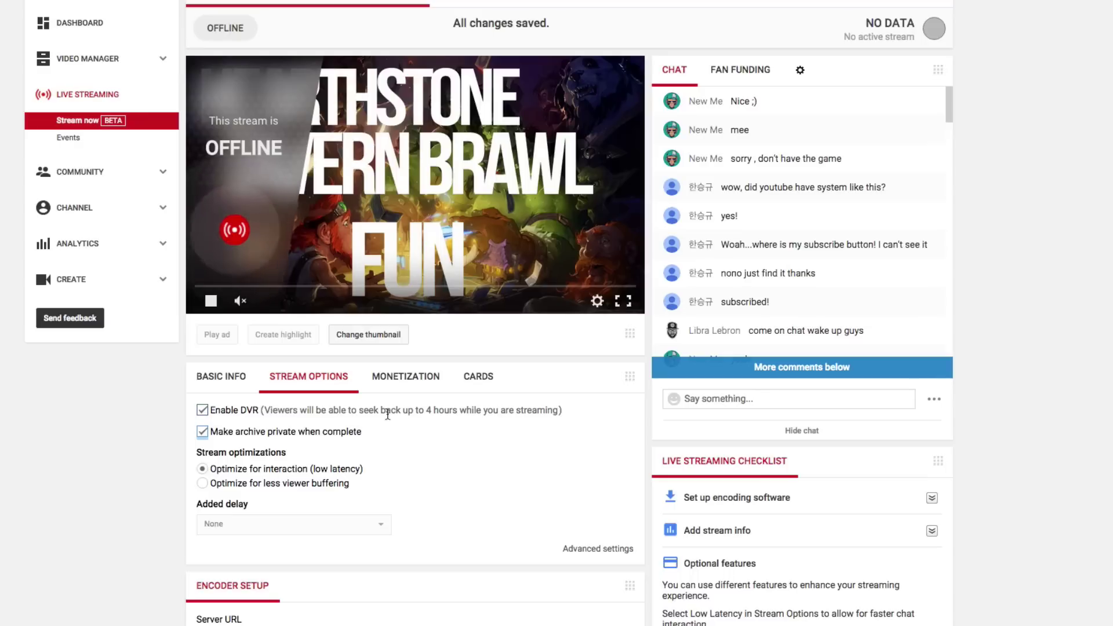
Step: Check the stream's ad monetization setting and open its cards section
click(396, 384)
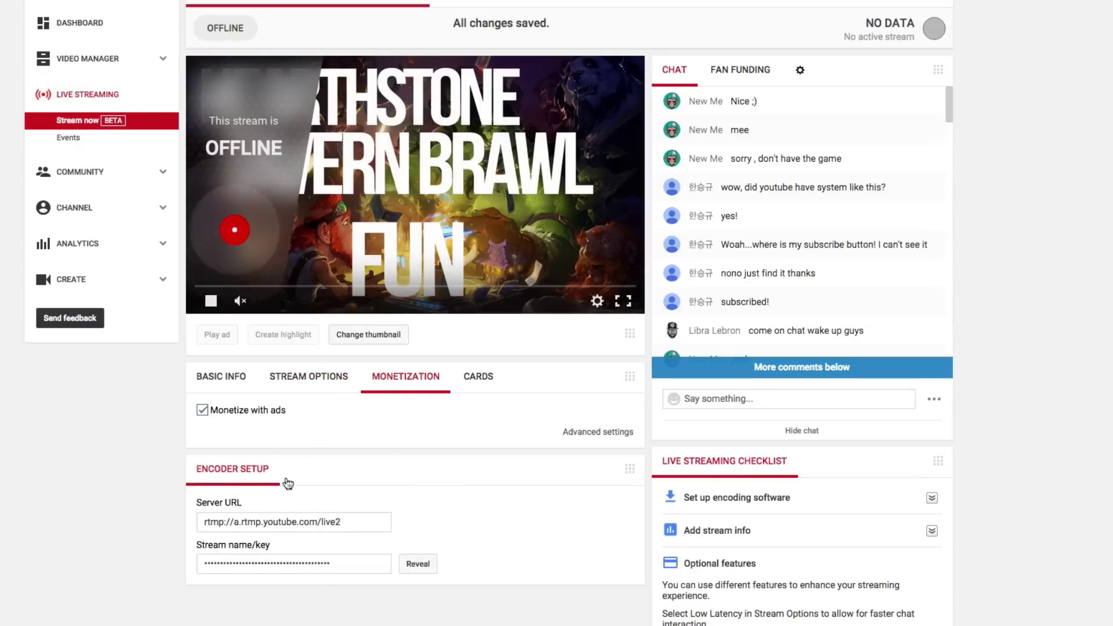
click(478, 379)
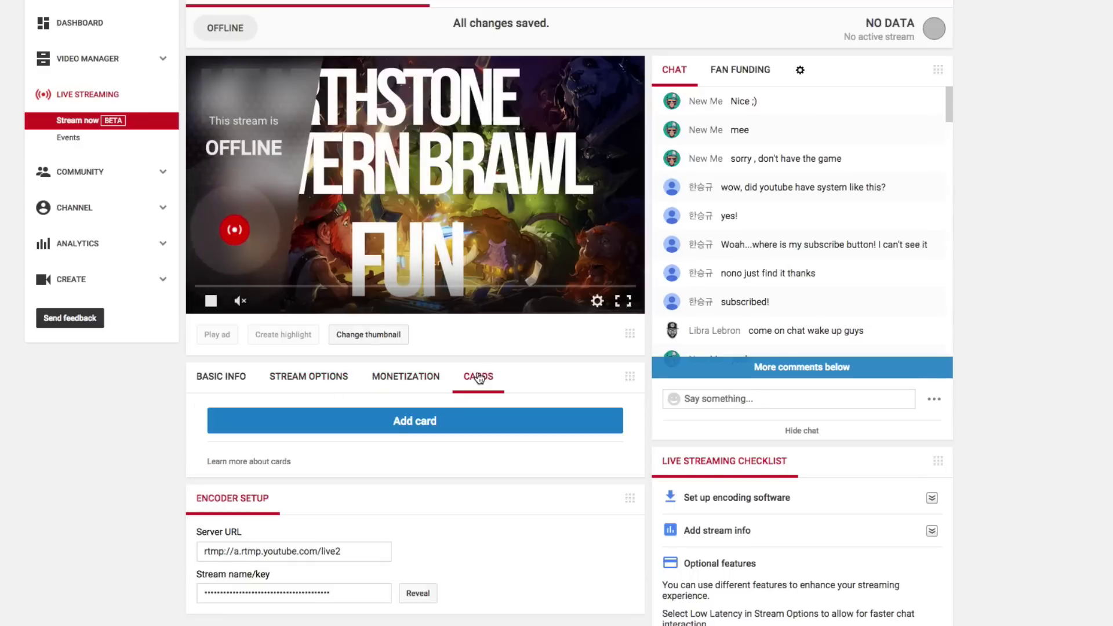
Step: Look over the card types that can be added to the stream, such as Associated website and Fan Funding
click(518, 429)
scroll(369, 441, down, 2)
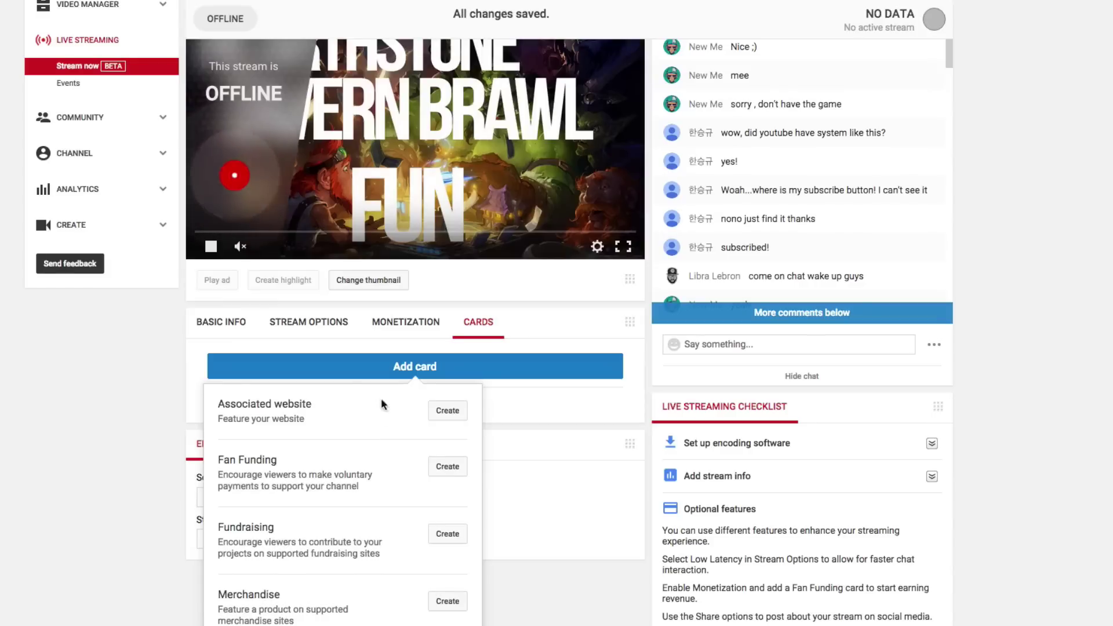
click(536, 399)
scroll(462, 378, up, 4)
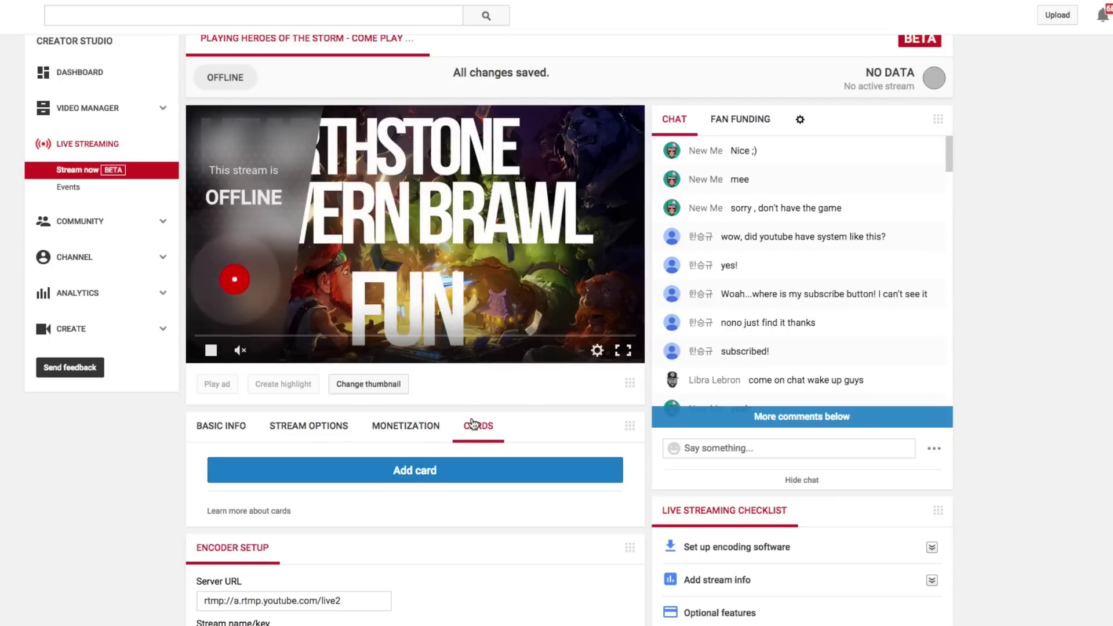
Step: Open the image file picker for changing the stream's thumbnail, and leave it
click(359, 389)
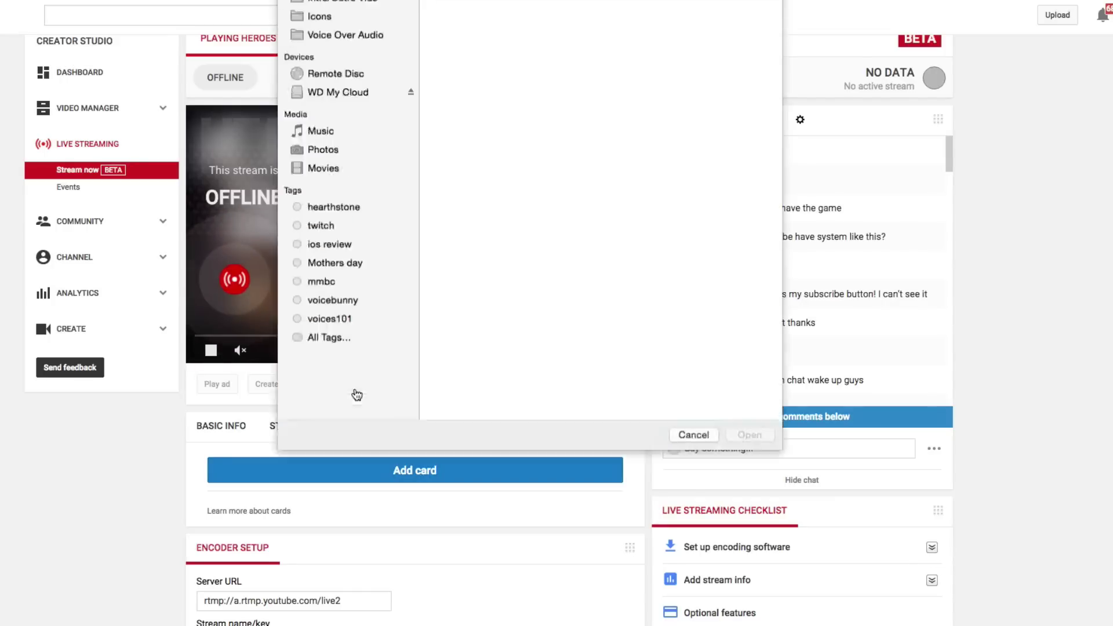
double_click(599, 52)
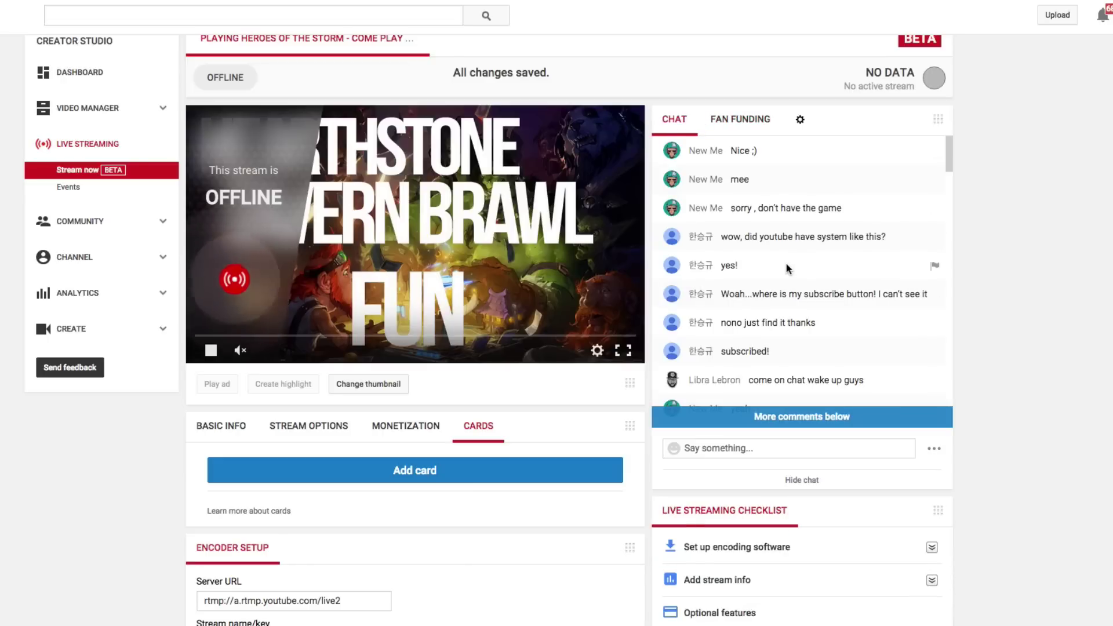
Step: Read through the live chat messages and check the chat settings for enabling live chat and blocking spam
scroll(789, 269, up, 1)
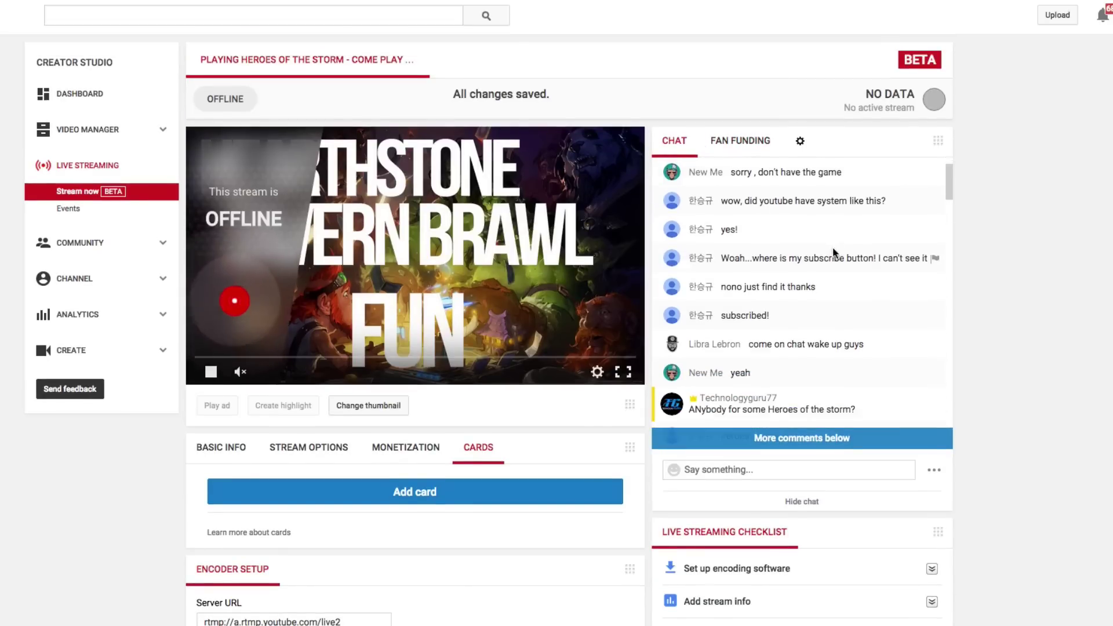
scroll(835, 253, down, 3)
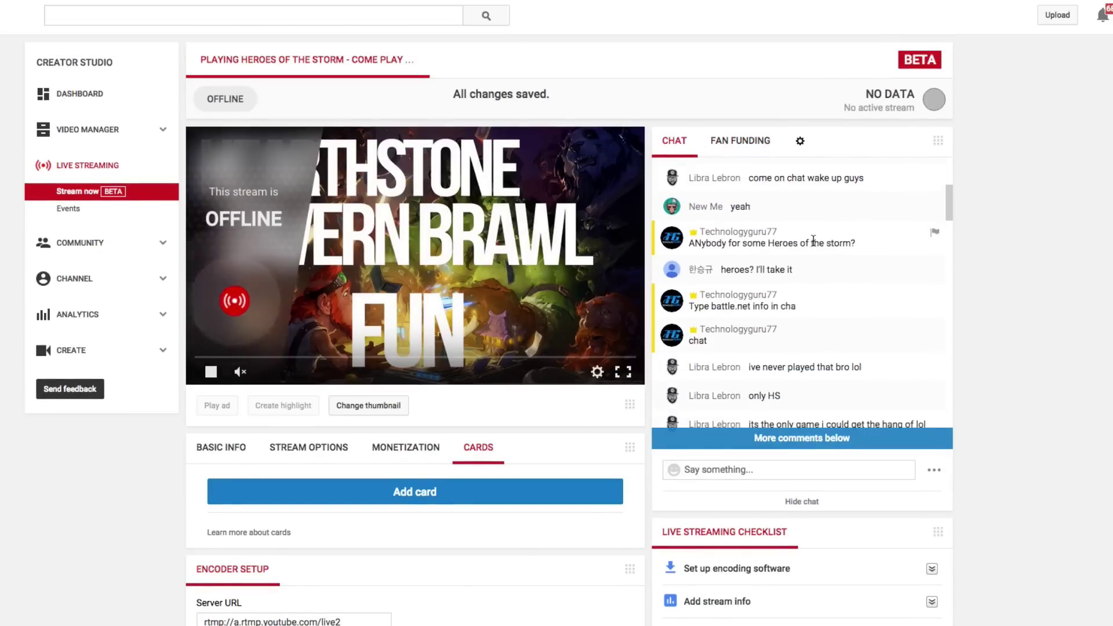
scroll(788, 286, down, 1)
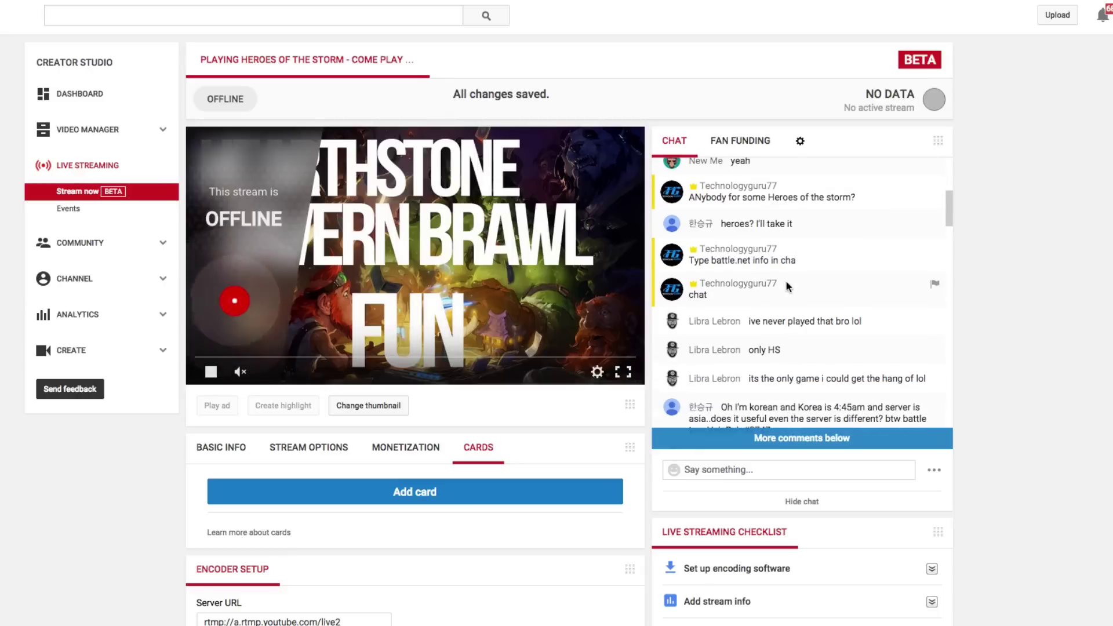
scroll(788, 287, up, 2)
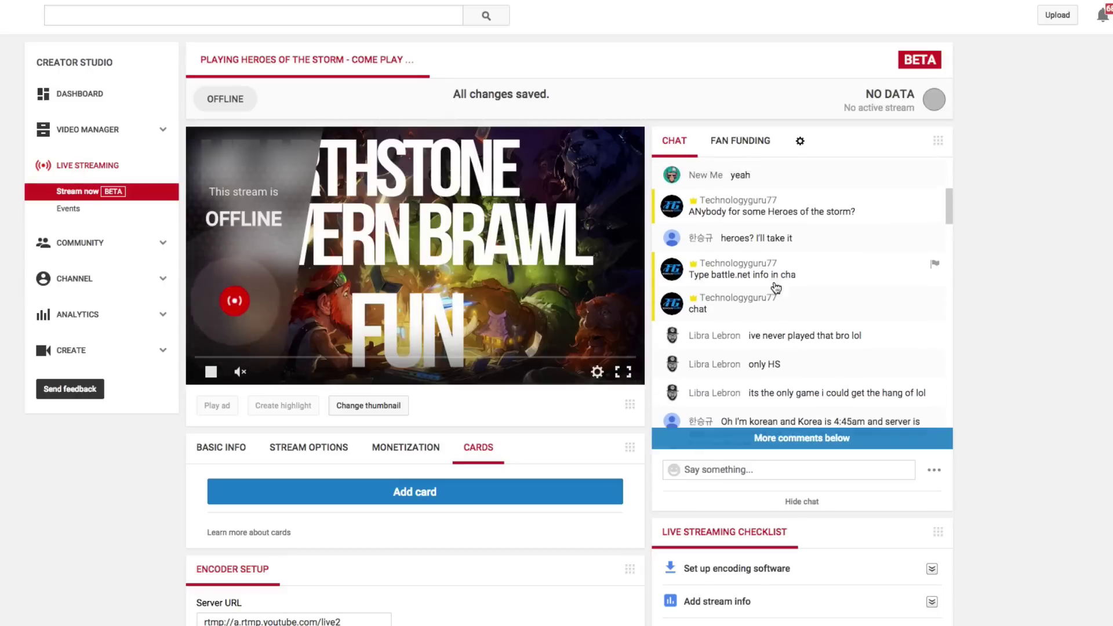
click(799, 152)
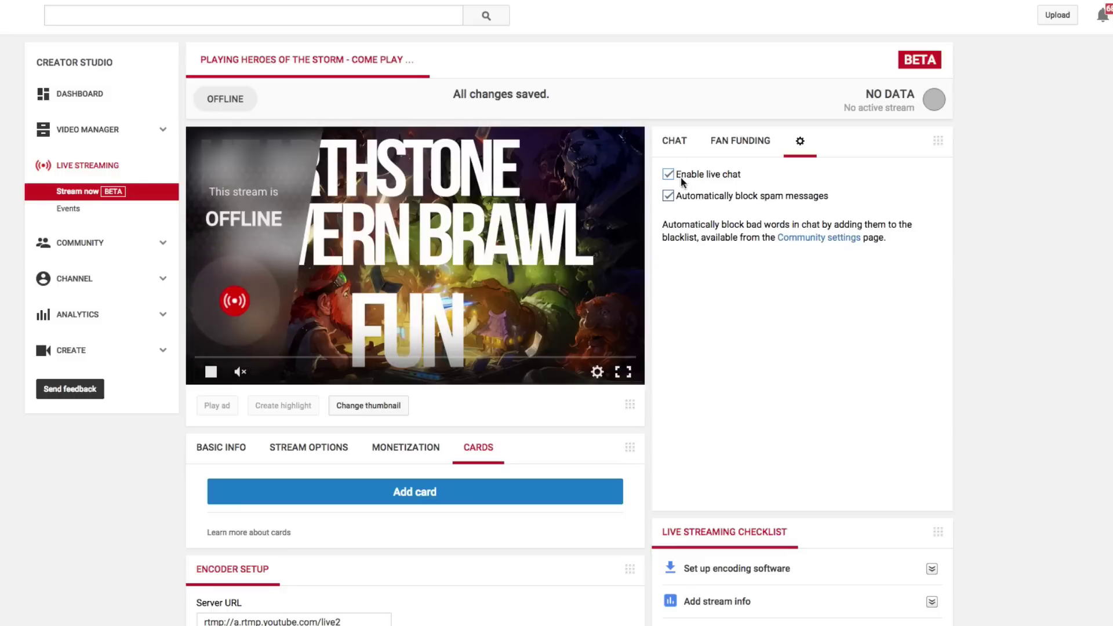
click(674, 140)
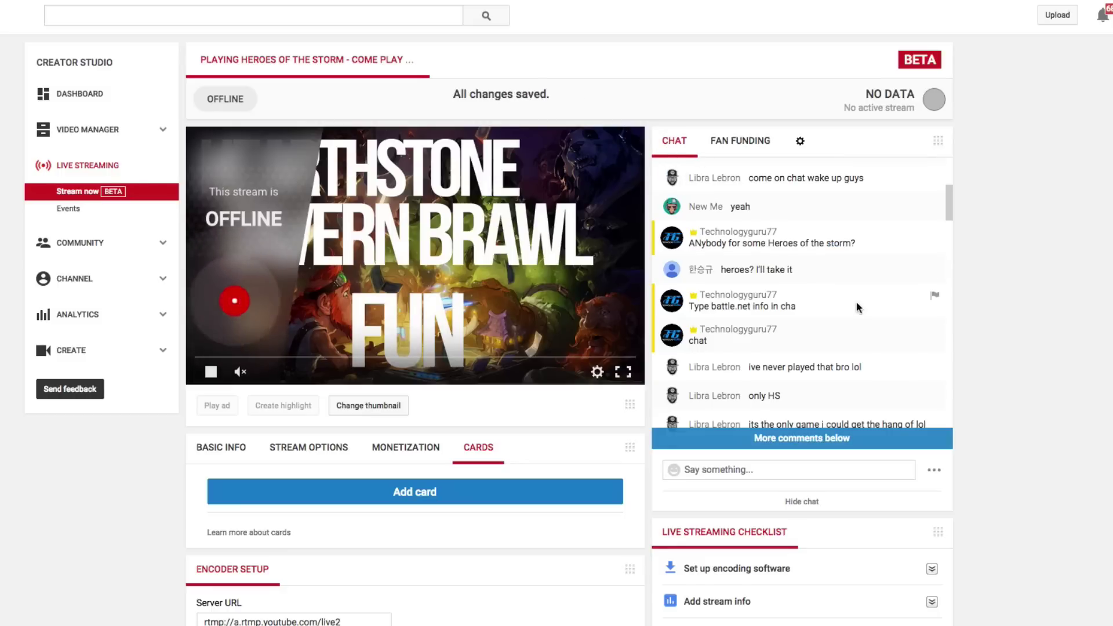
Step: Post the message "Hey" in the live chat
click(748, 469)
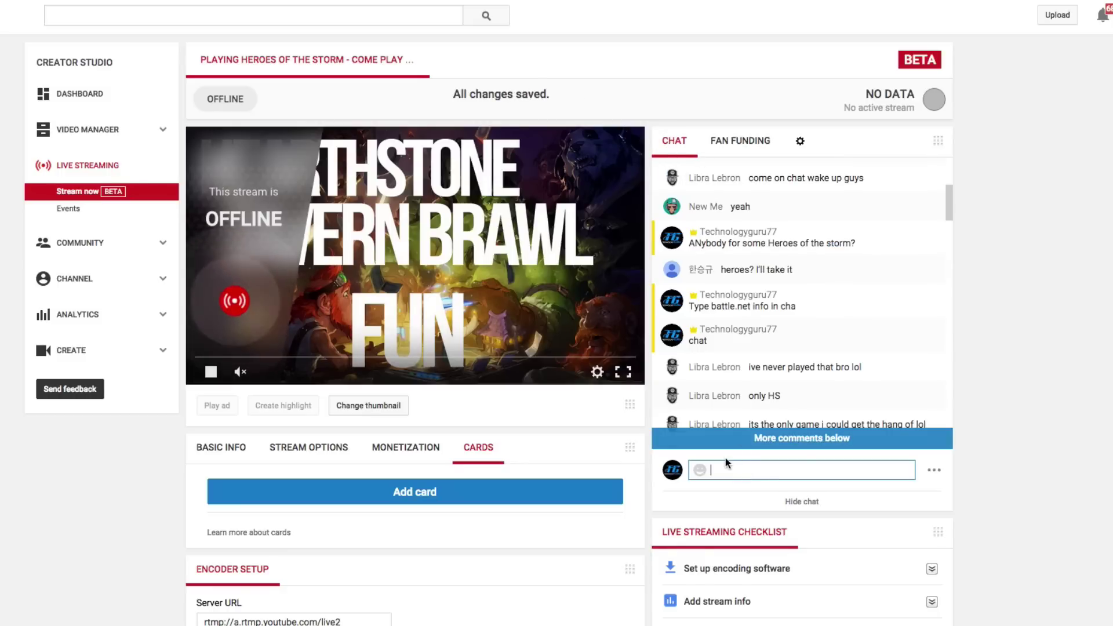
text(Hey)
key(Return)
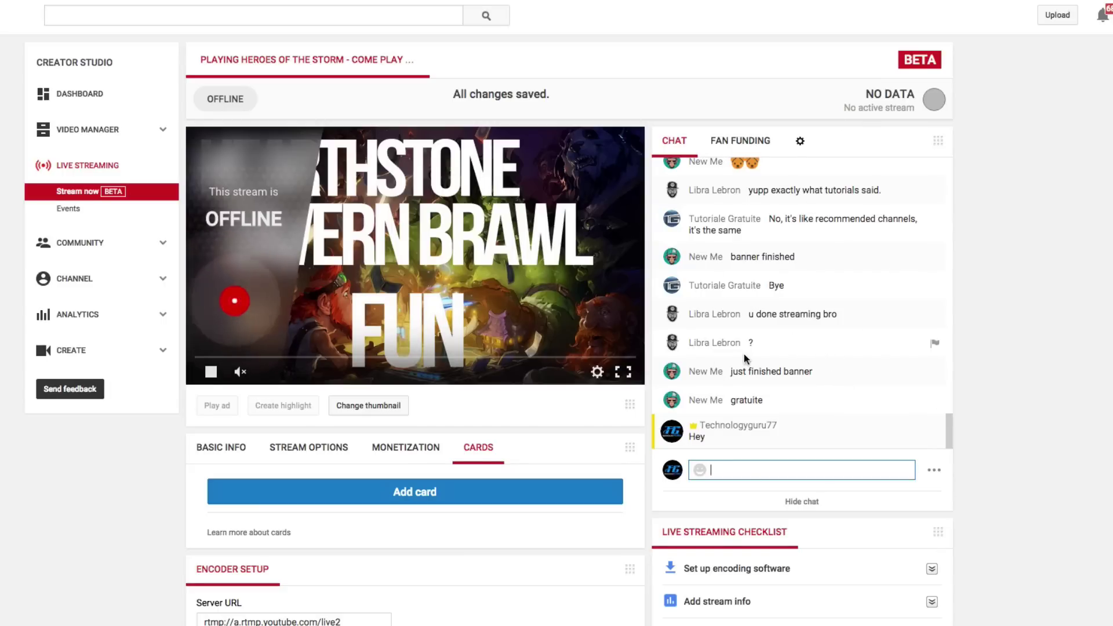
Step: Examine the stream's analytics and stream health below the live streaming checklist, along with the social sharing options
scroll(749, 344, down, 3)
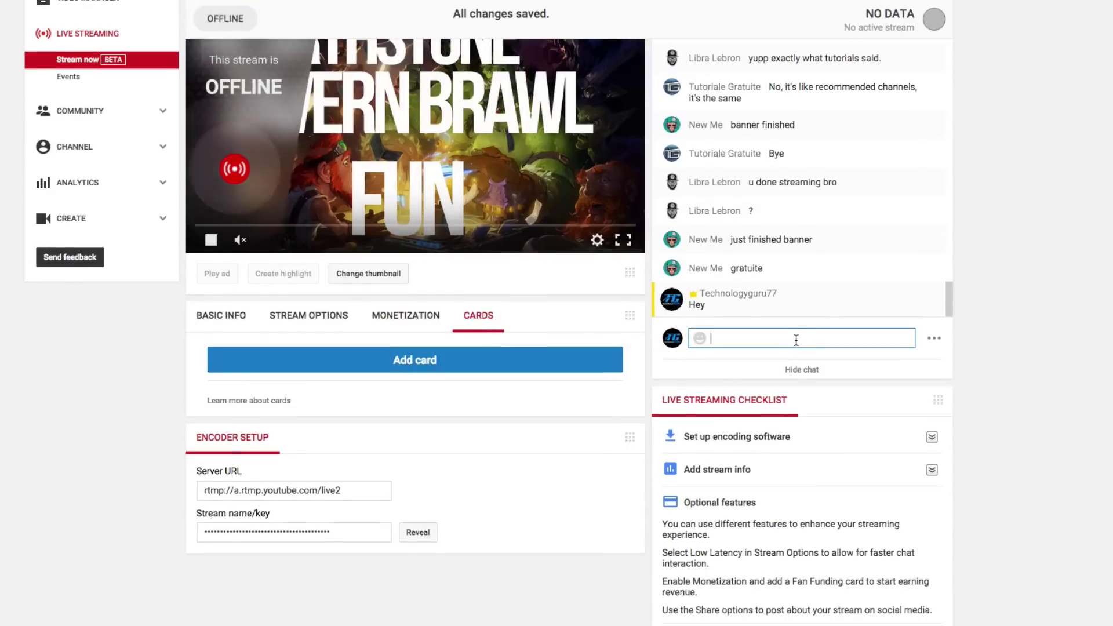
scroll(799, 340, down, 1)
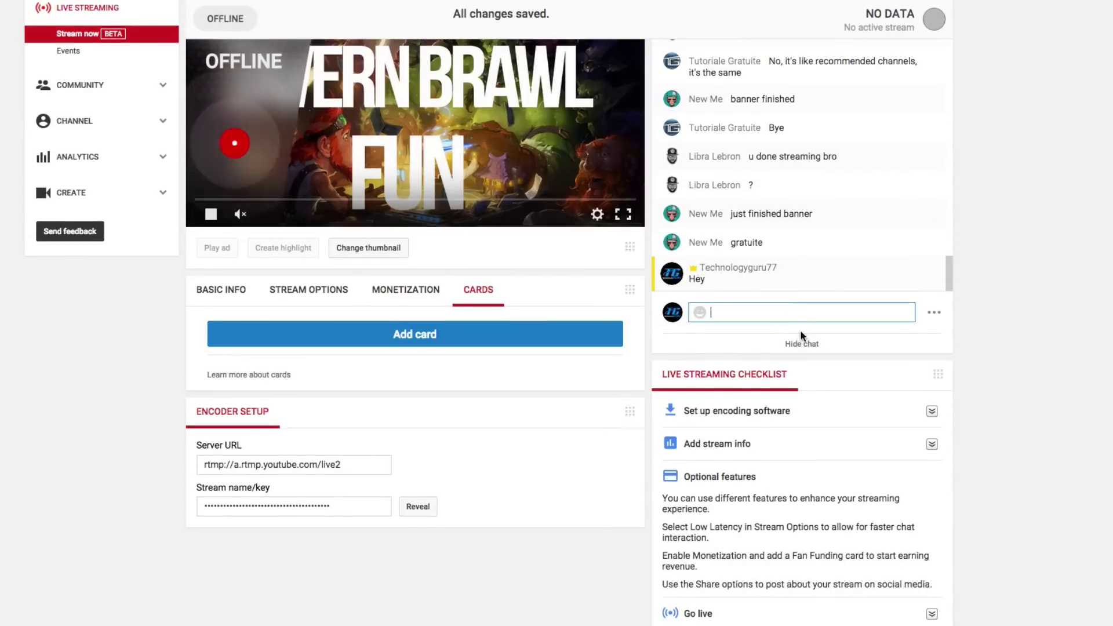
scroll(800, 336, down, 2)
scroll(939, 475, down, 8)
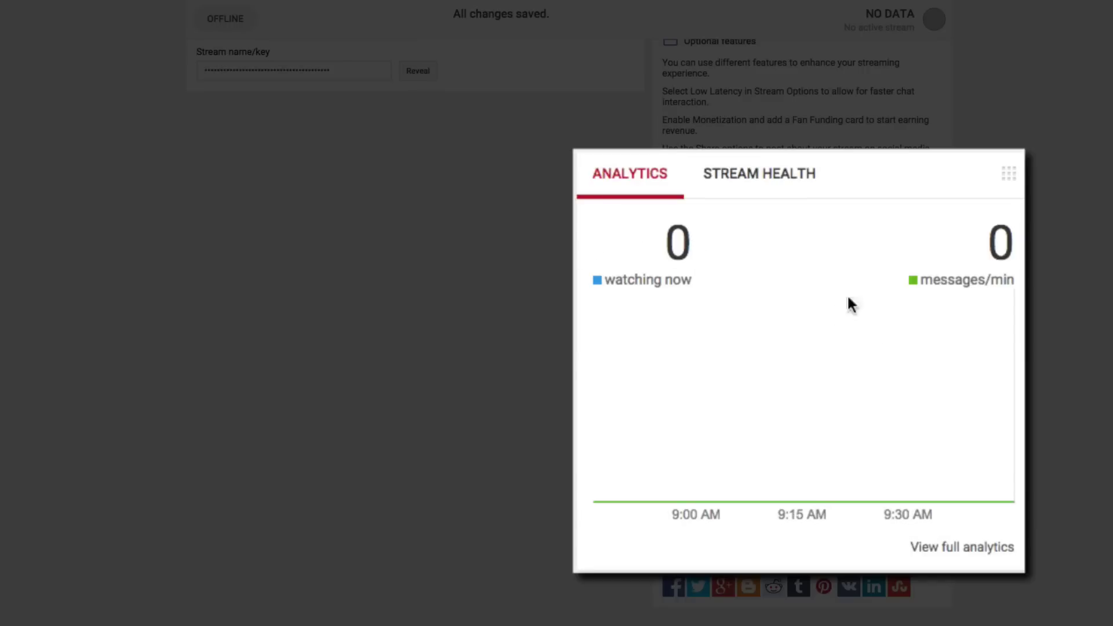
drag(914, 280, 936, 273)
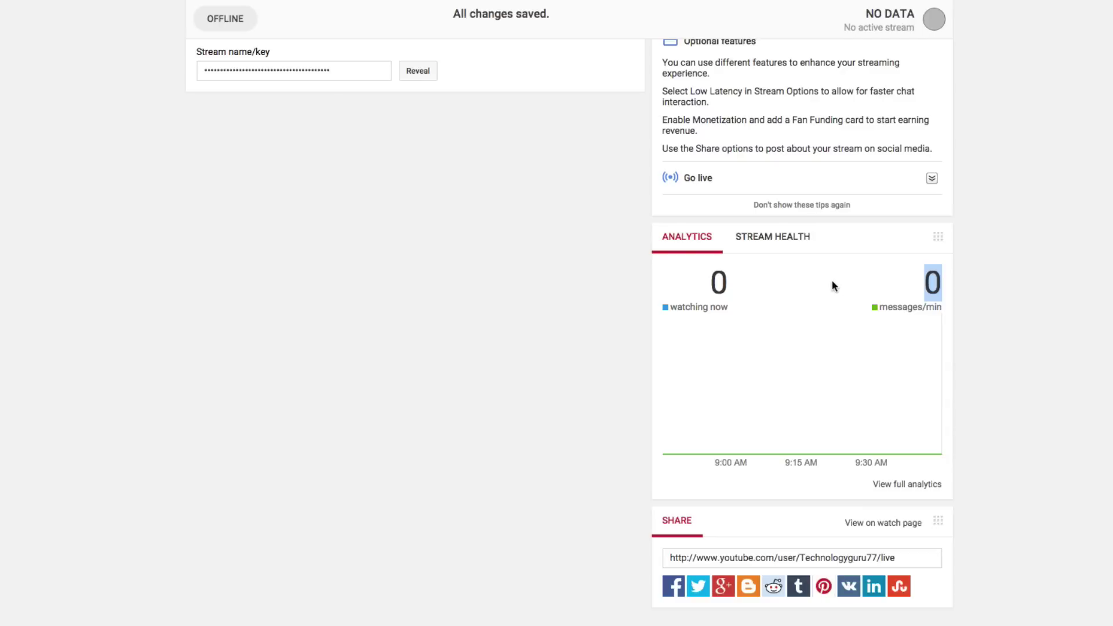
click(775, 245)
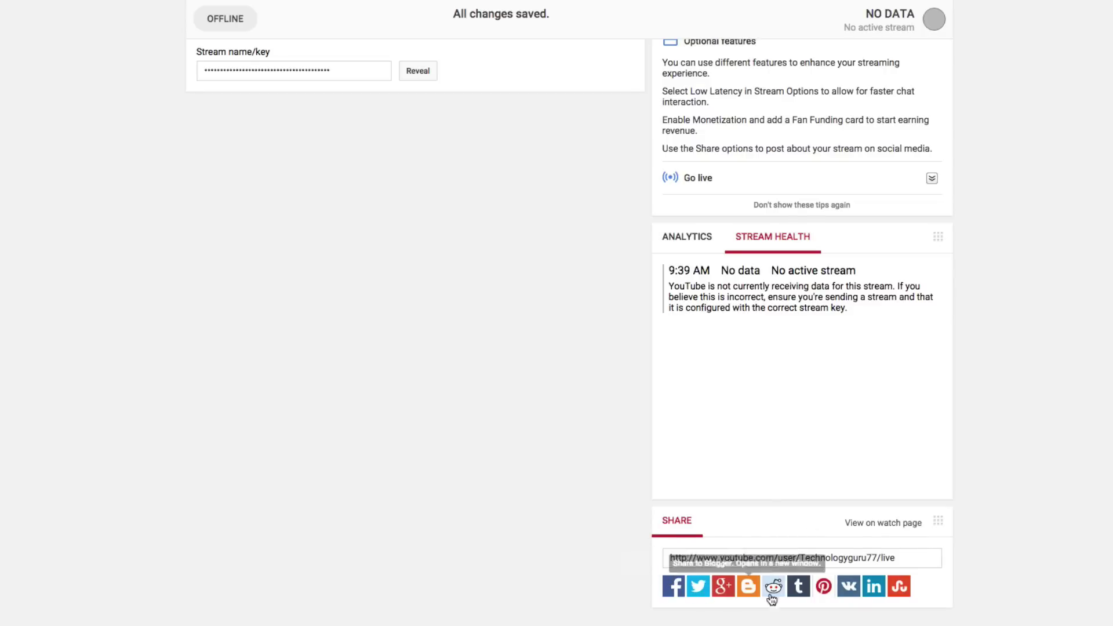
scroll(611, 448, up, 10)
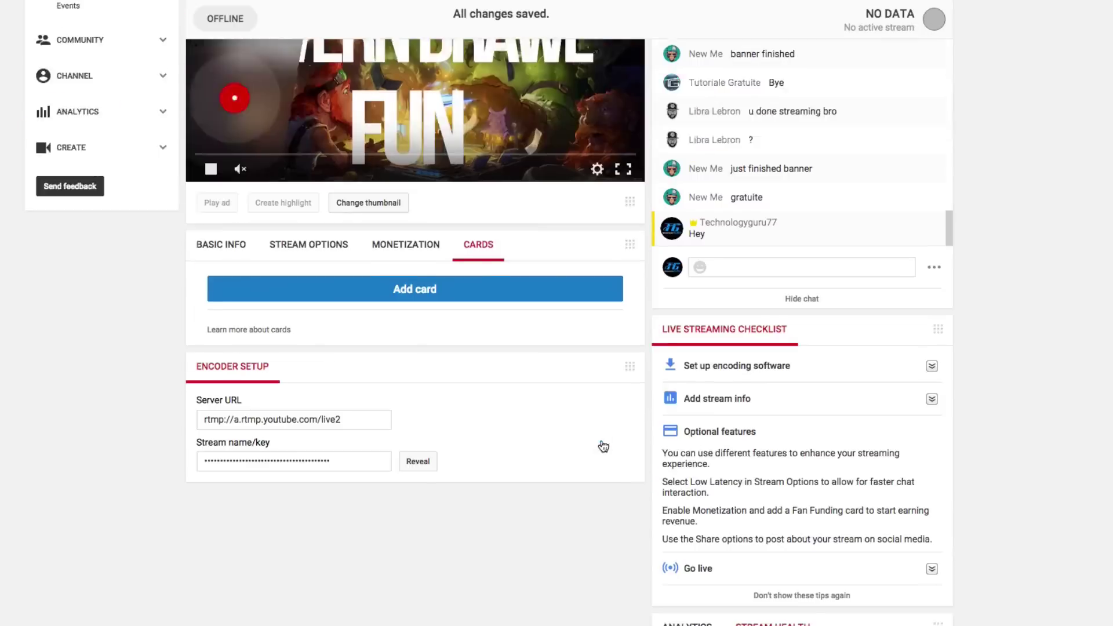